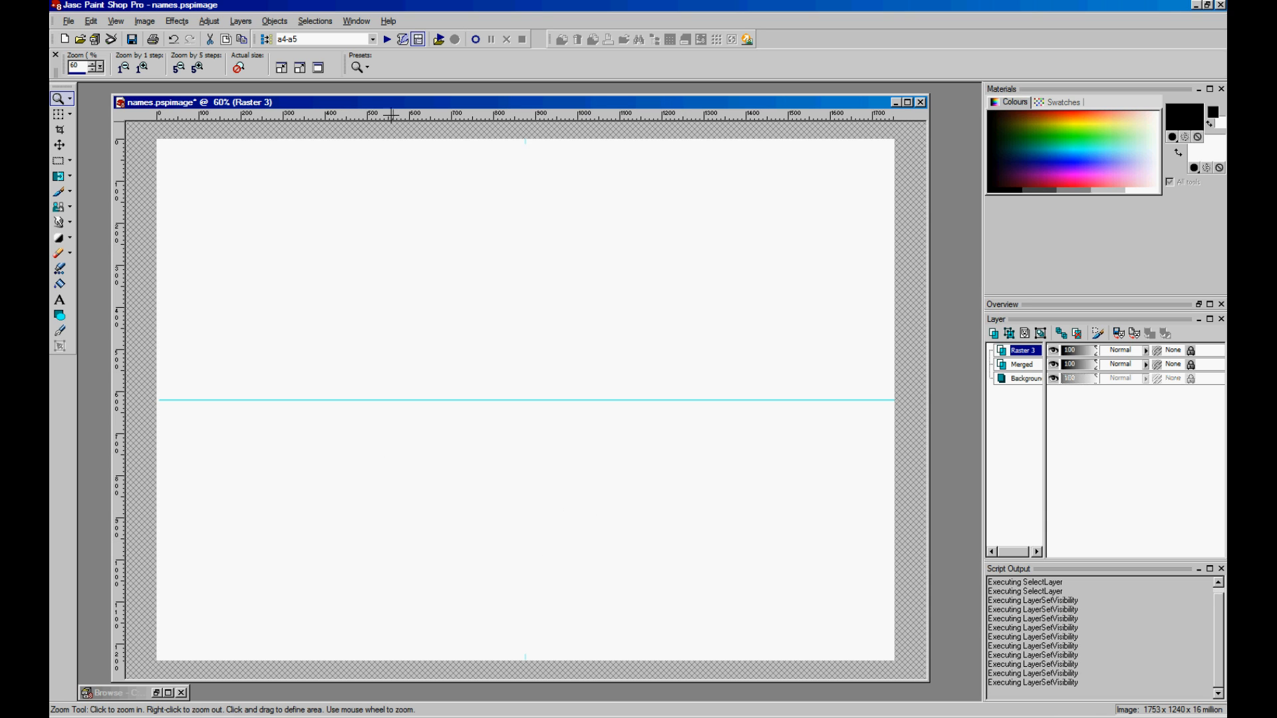
- Display the guide lines across the page and open the foreground Material colour dialog
{"action": "left_click_drag", "start_coordinate": [390, 108], "coordinate": [377, 102]}
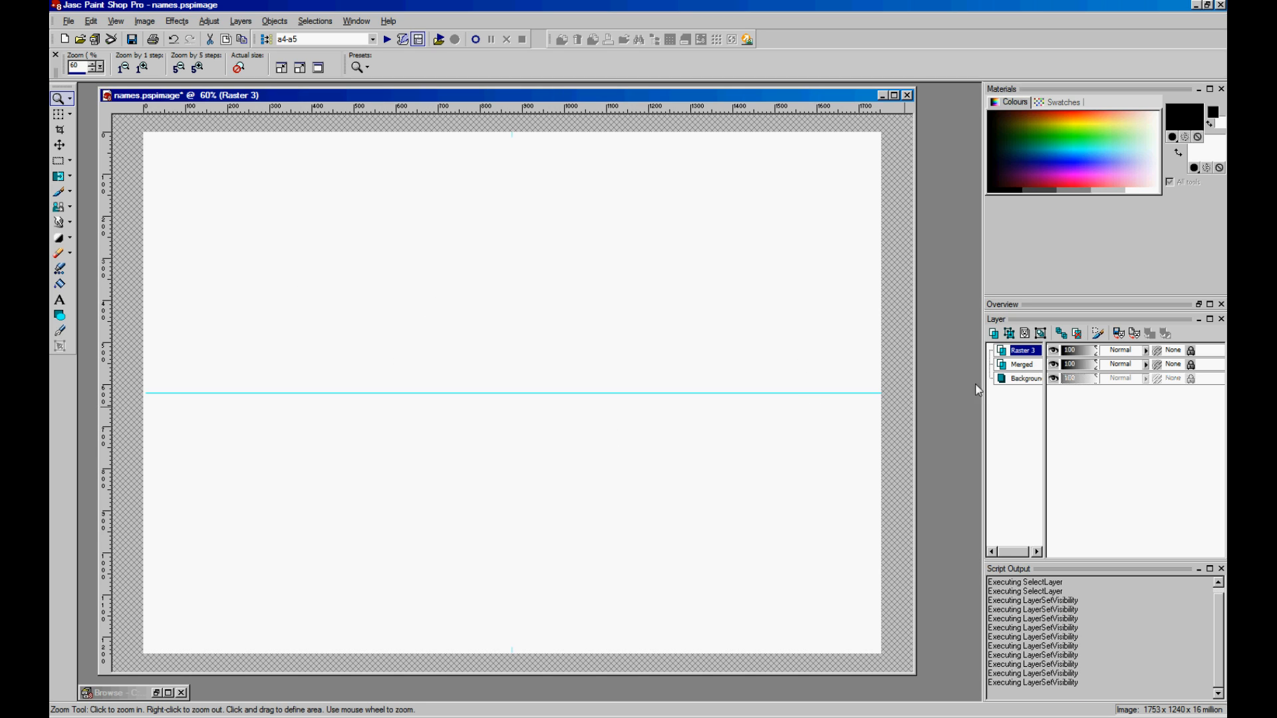
{"action": "mouse_move", "coordinate": [1023, 356]}
{"action": "left_click", "coordinate": [115, 22]}
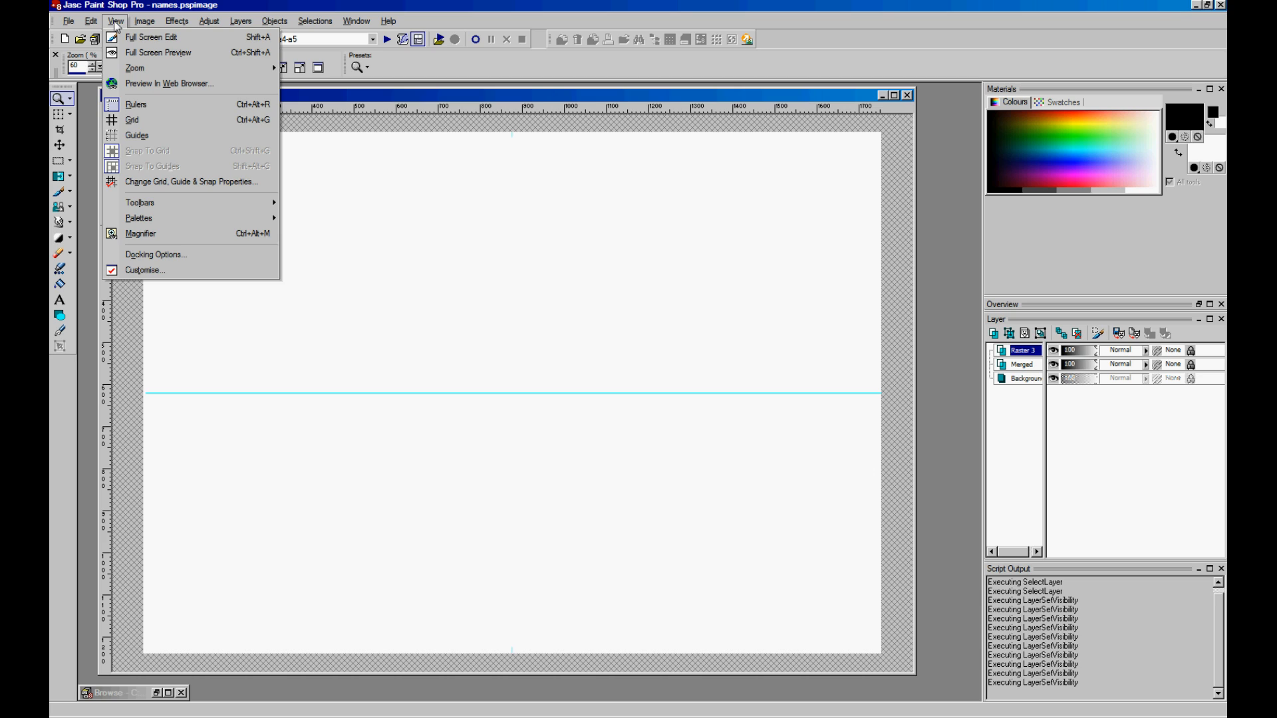
{"action": "left_click", "coordinate": [136, 135]}
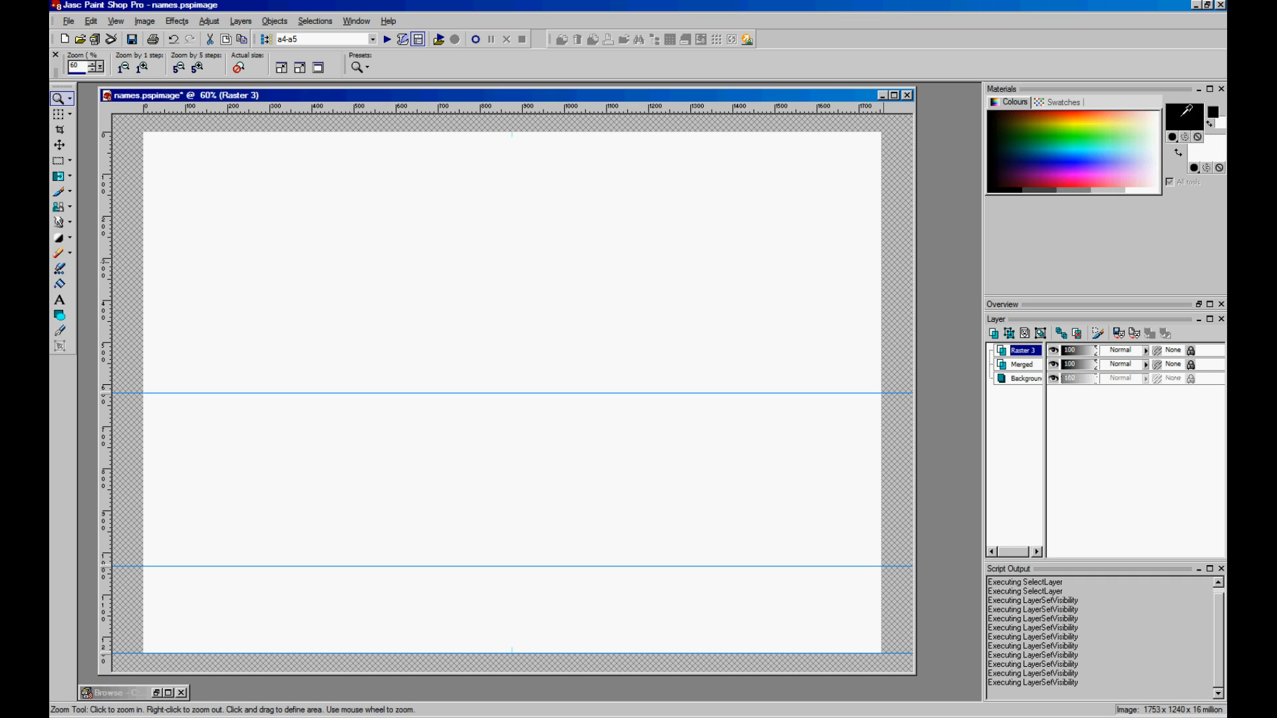
{"action": "left_click", "coordinate": [1188, 123]}
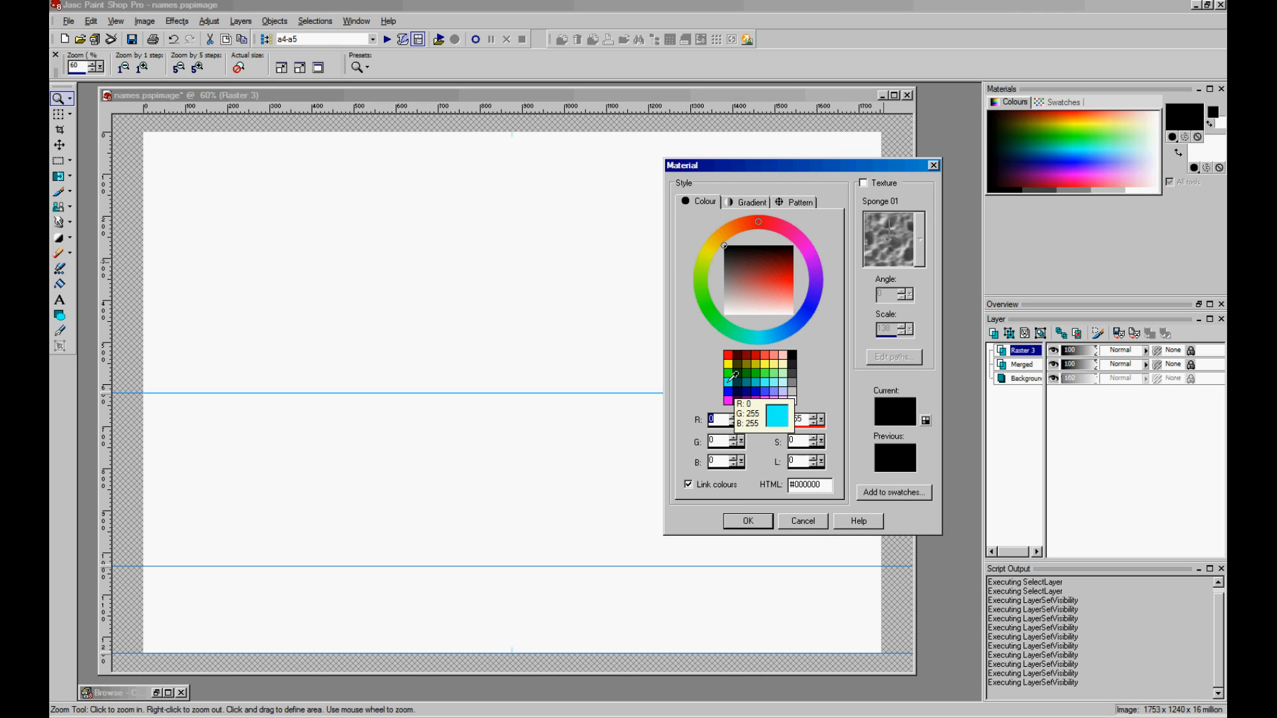
- Keep the foreground black and set the Text tool to vector Impact with kerning -267
{"action": "left_click", "coordinate": [808, 523]}
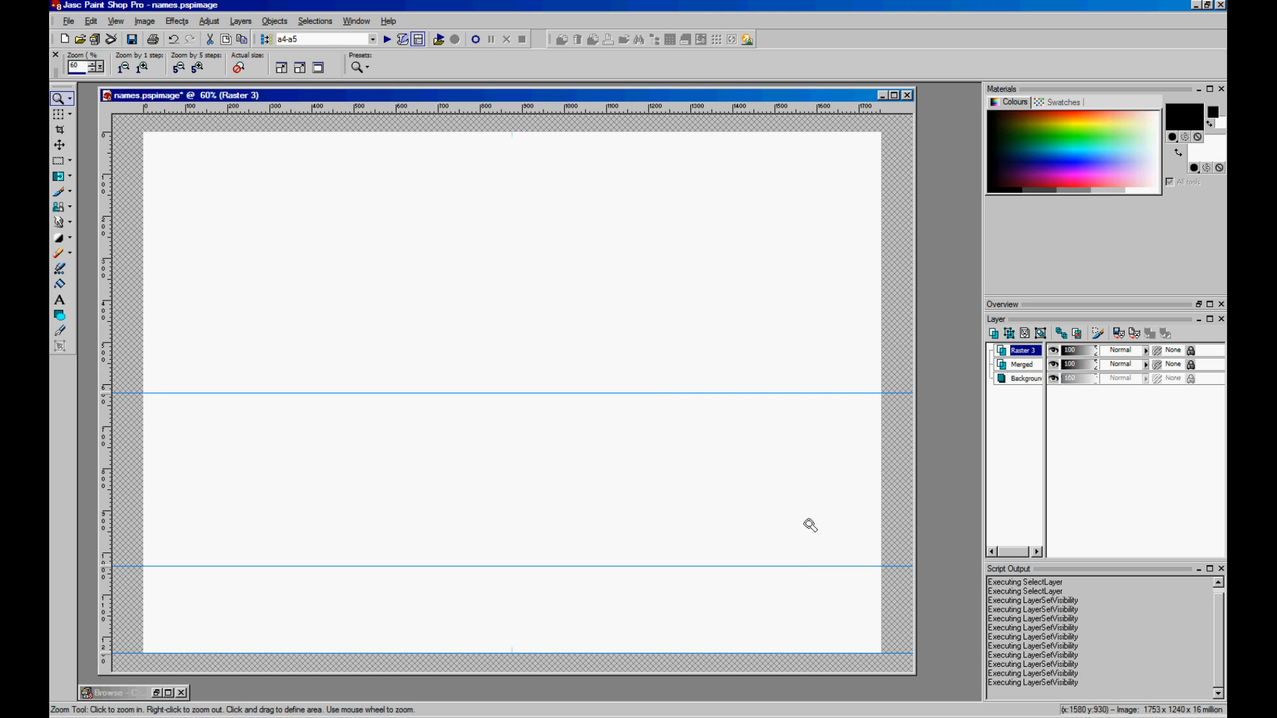
{"action": "left_click", "coordinate": [60, 300]}
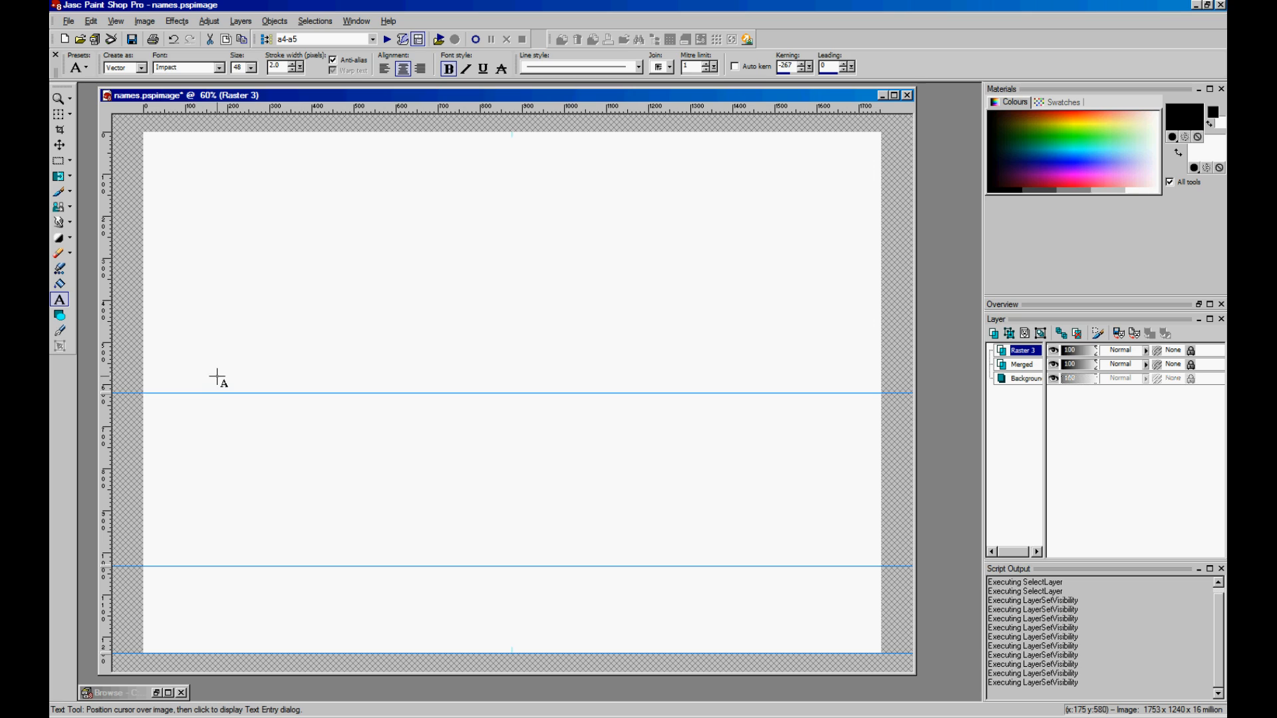
{"action": "left_click", "coordinate": [219, 69]}
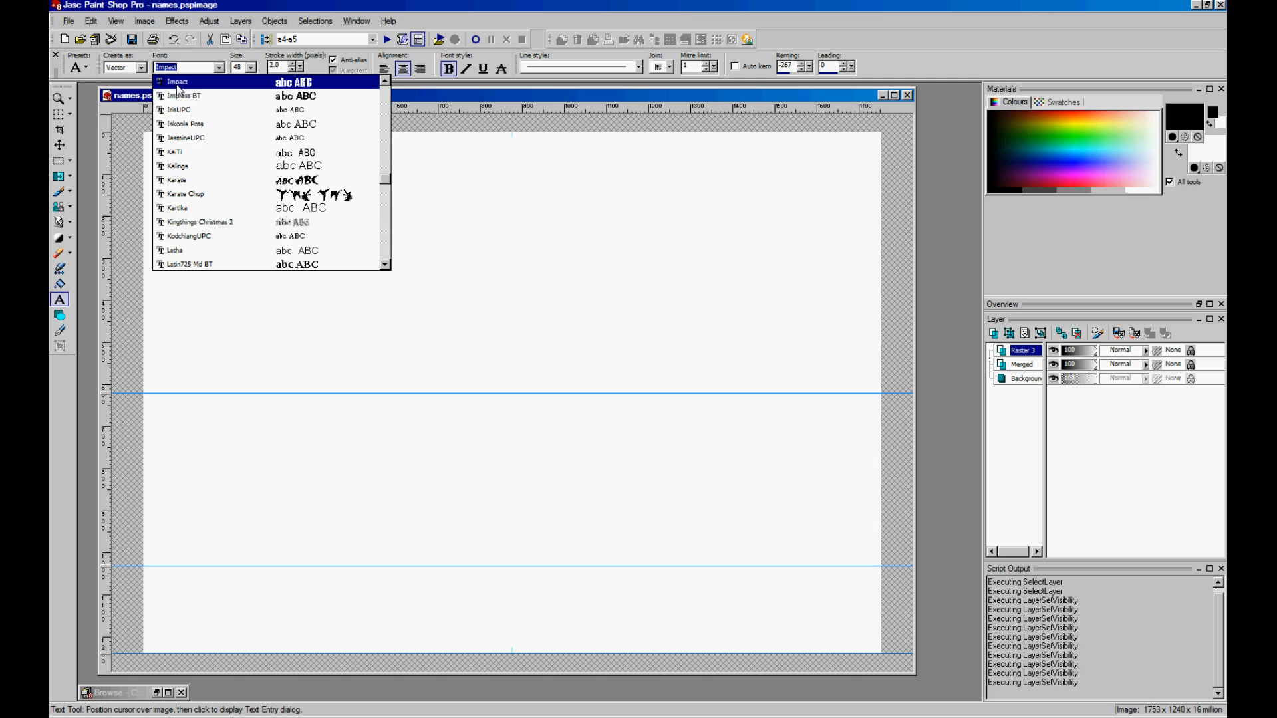
{"action": "left_click", "coordinate": [177, 83]}
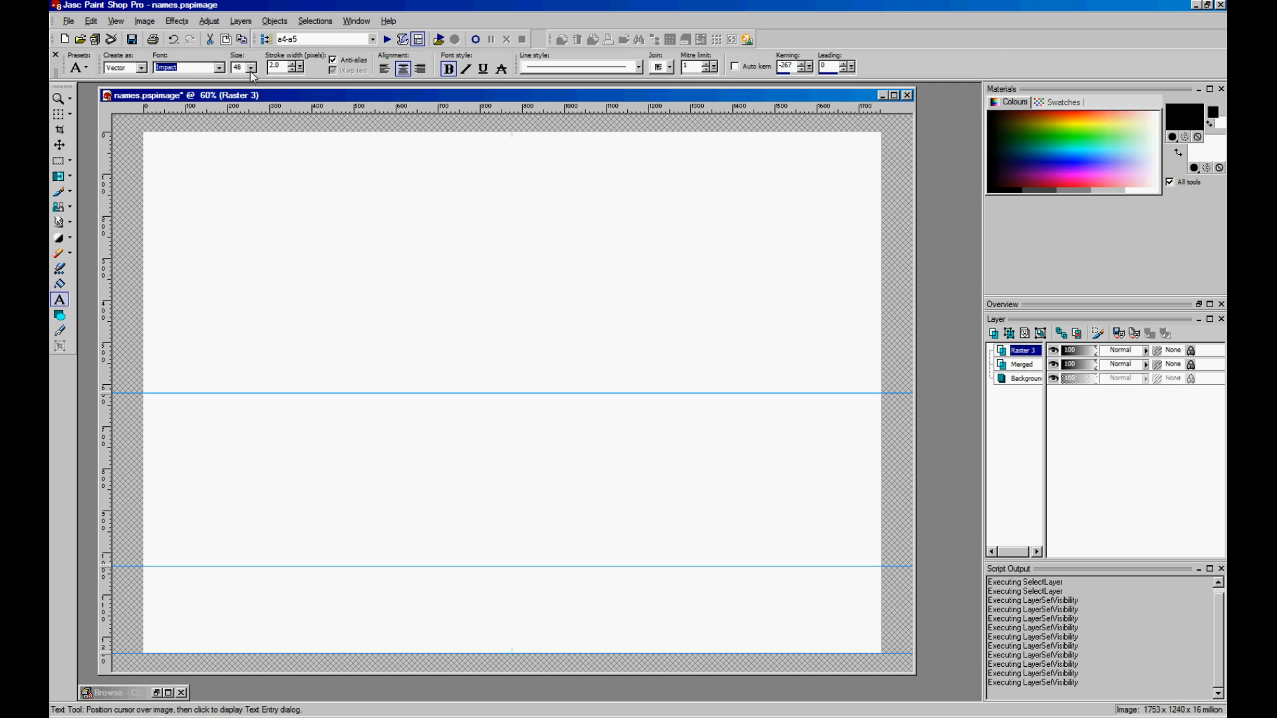
{"action": "left_click", "coordinate": [142, 68]}
{"action": "left_click", "coordinate": [130, 69]}
{"action": "left_click", "coordinate": [811, 69]}
{"action": "left_click", "coordinate": [812, 72]}
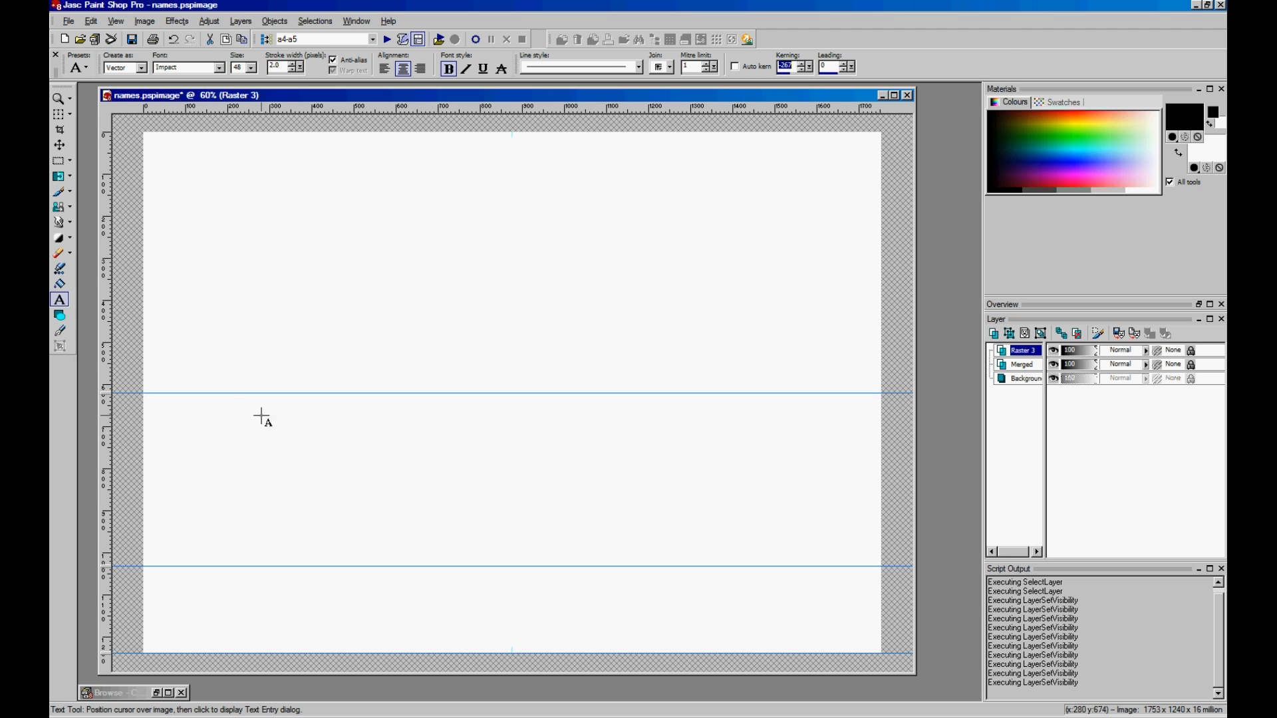
- Add the text CHRIS on the middle guide
{"action": "left_click", "coordinate": [228, 408]}
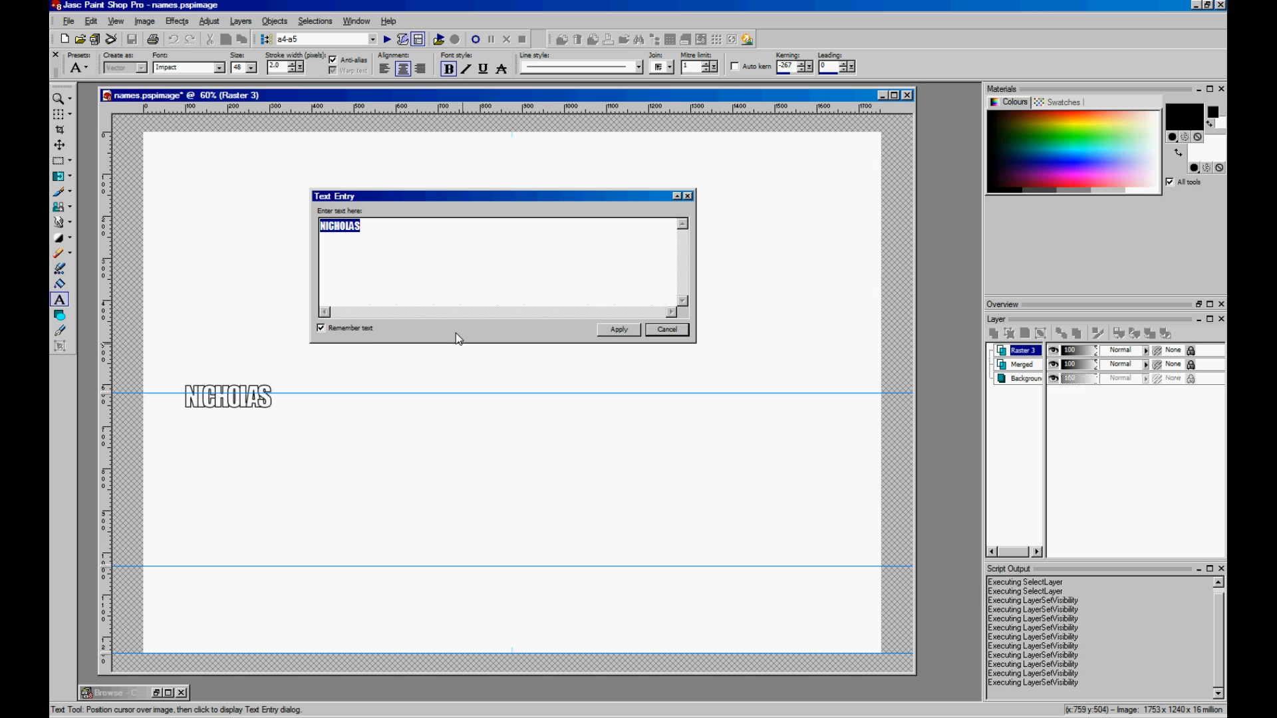
{"action": "type", "text": "CH"}
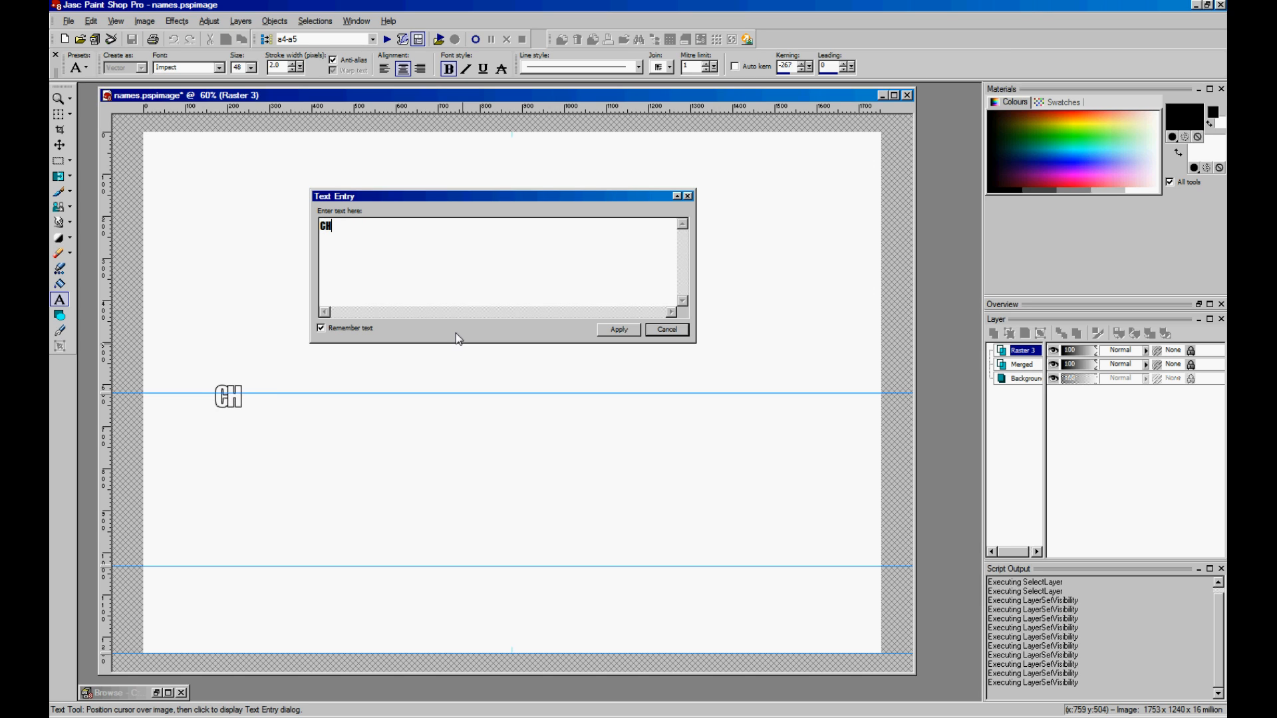
{"action": "type", "text": "RIS"}
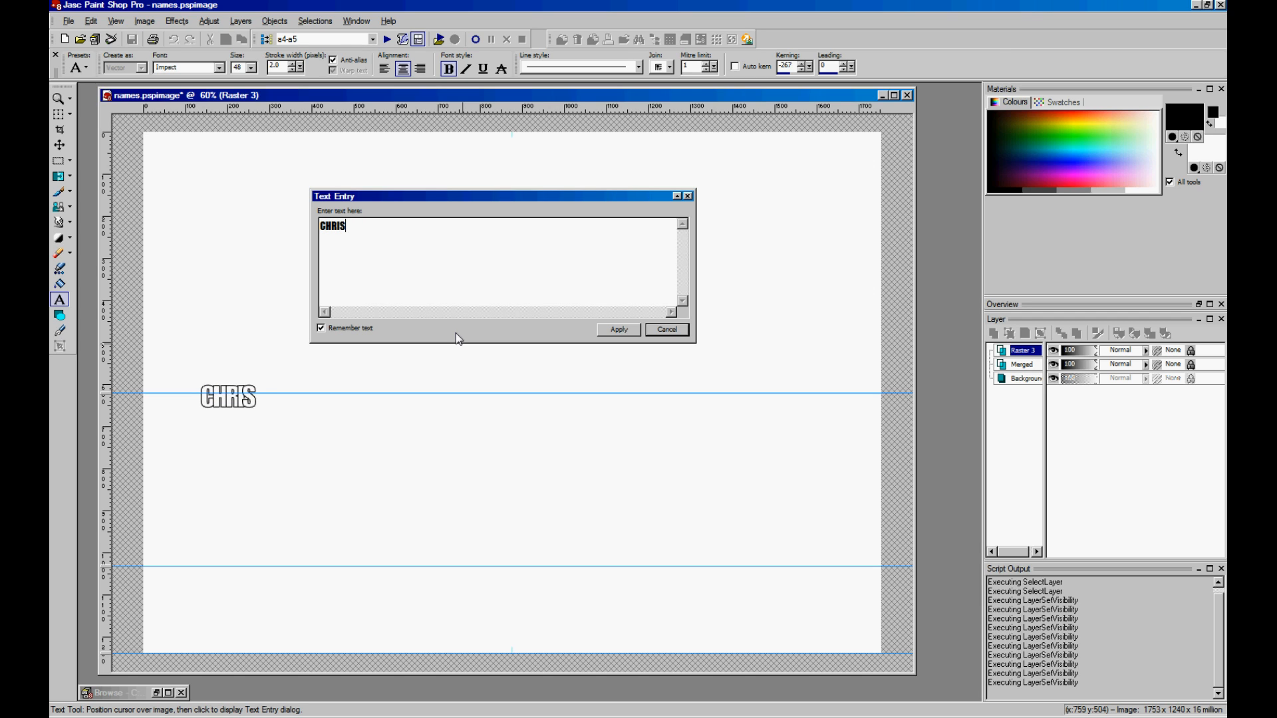
{"action": "left_click", "coordinate": [620, 330]}
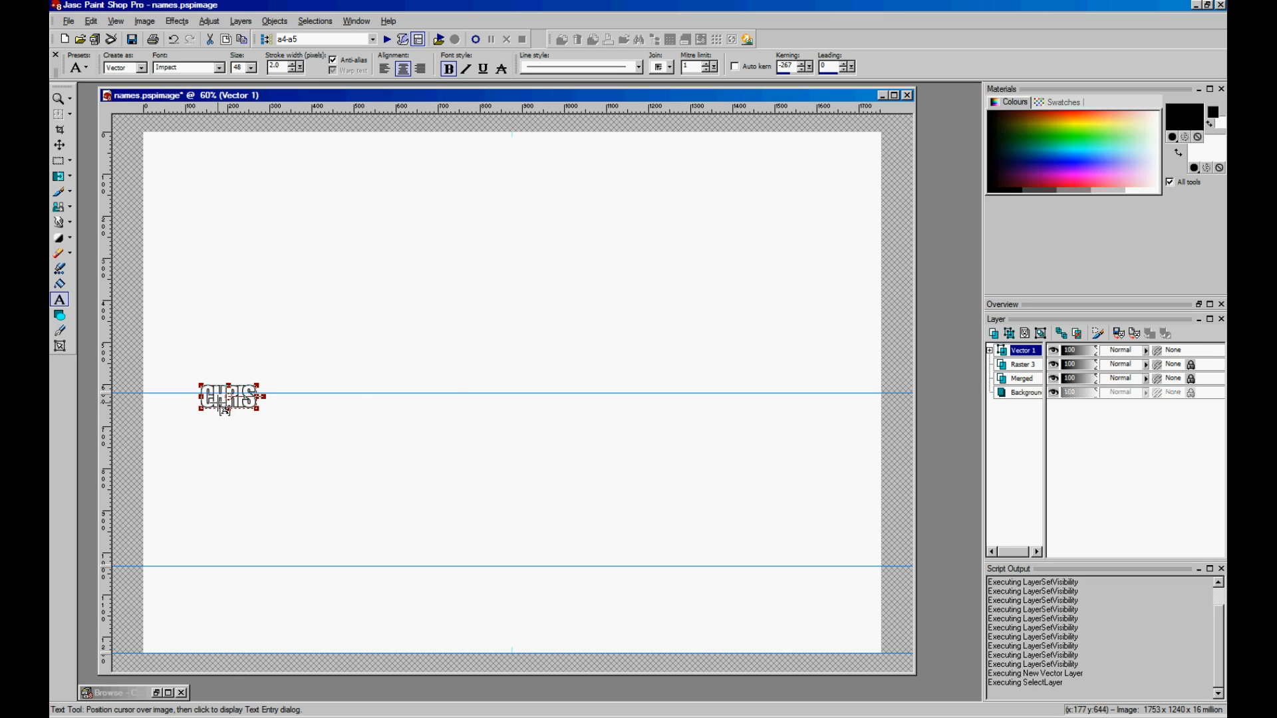
- Stretch CHRIS across the full page width and down to the bottom guide
{"action": "left_click_drag", "start_coordinate": [259, 410], "coordinate": [832, 613]}
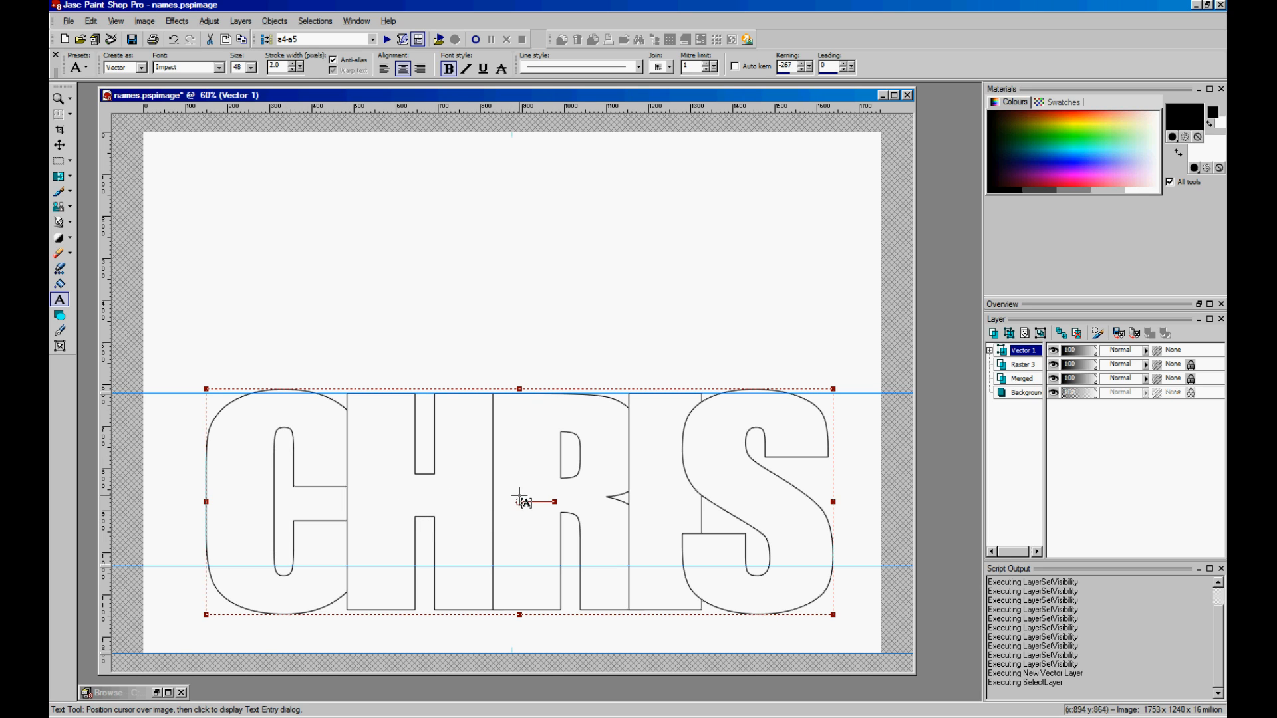
{"action": "left_click_drag", "start_coordinate": [519, 501], "coordinate": [460, 509]}
{"action": "left_click_drag", "start_coordinate": [775, 507], "coordinate": [876, 508]}
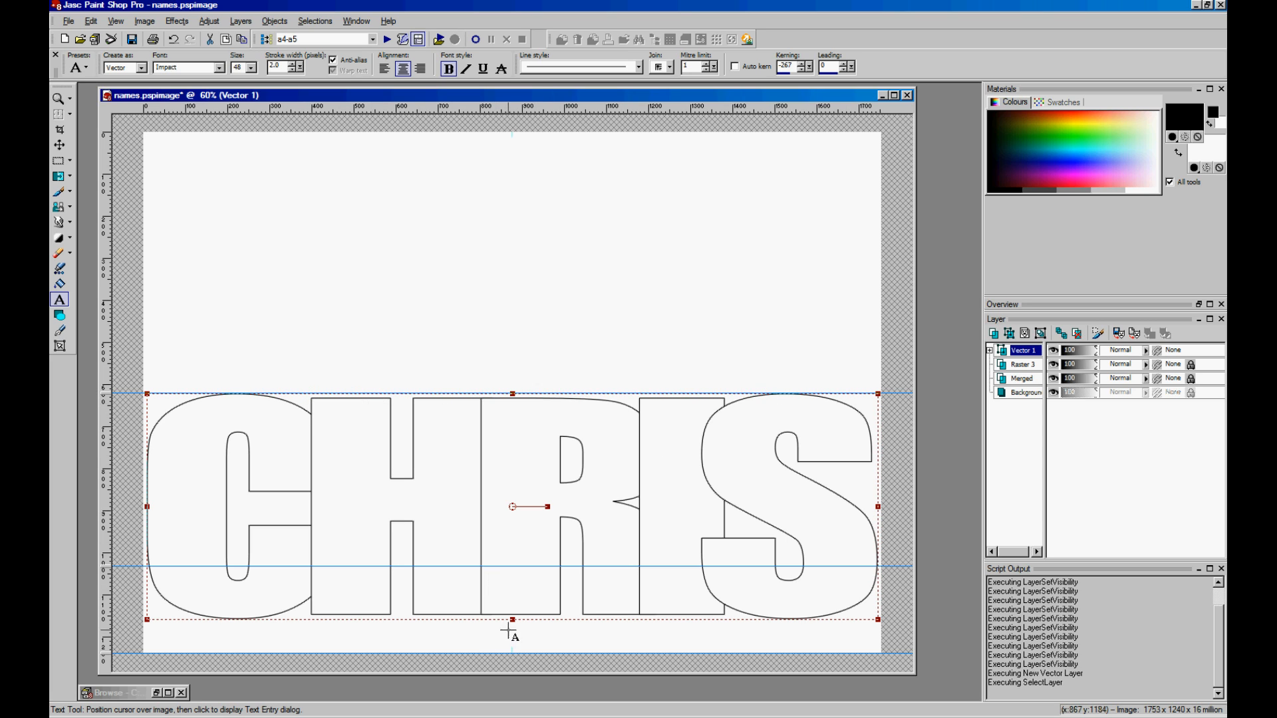
{"action": "left_click_drag", "start_coordinate": [513, 621], "coordinate": [510, 654]}
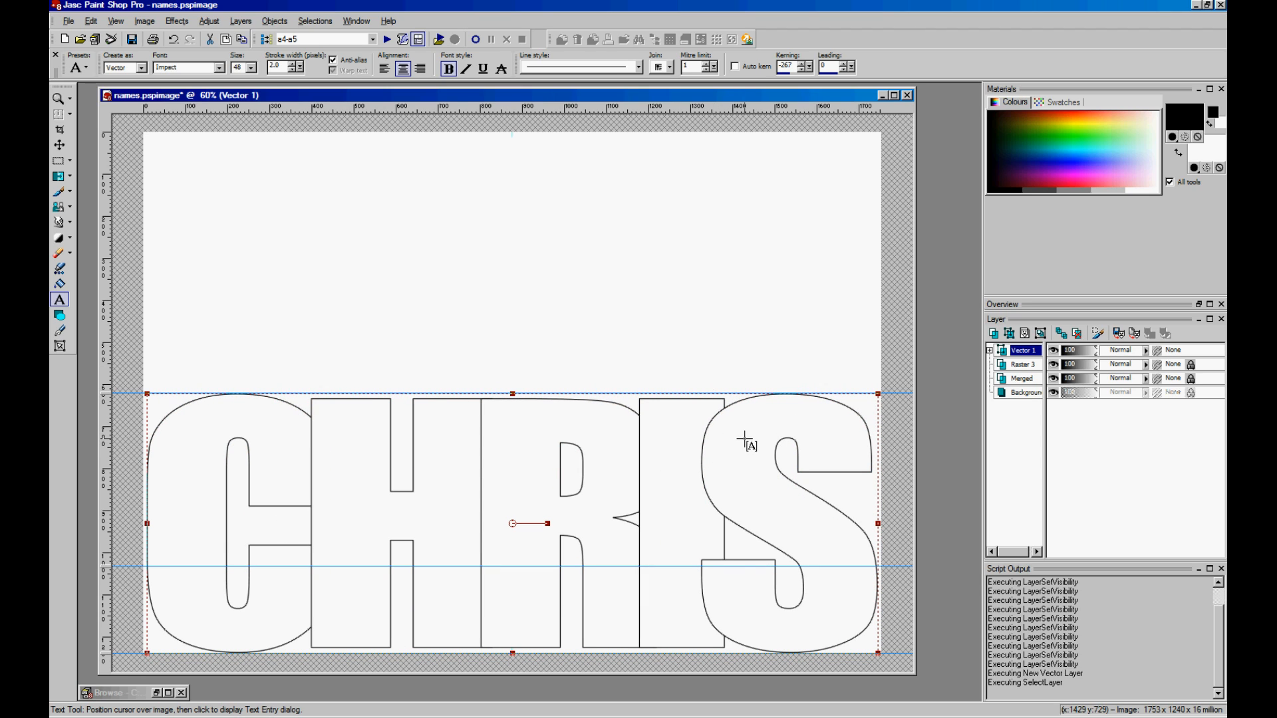
{"action": "left_click", "coordinate": [989, 352]}
- Convert the CHRIS text to curves so each letter is a separate shape
{"action": "mouse_move", "coordinate": [1023, 371]}
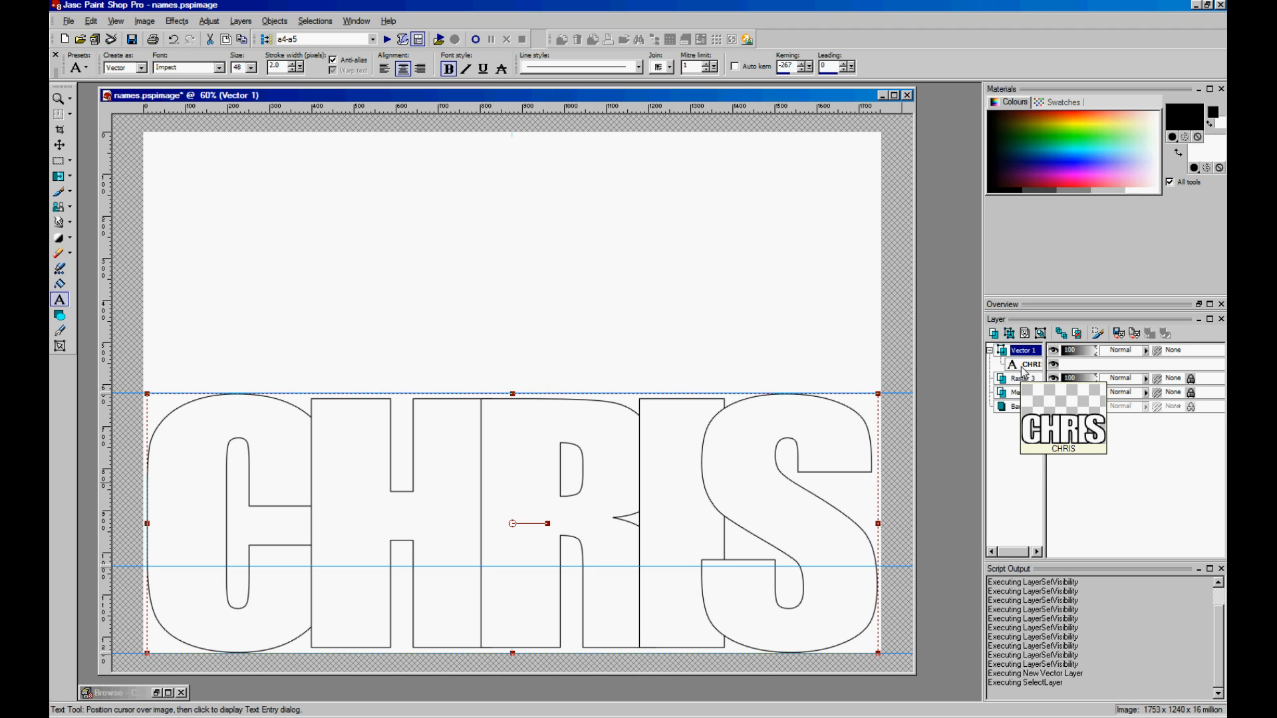
{"action": "right_click", "coordinate": [1030, 371]}
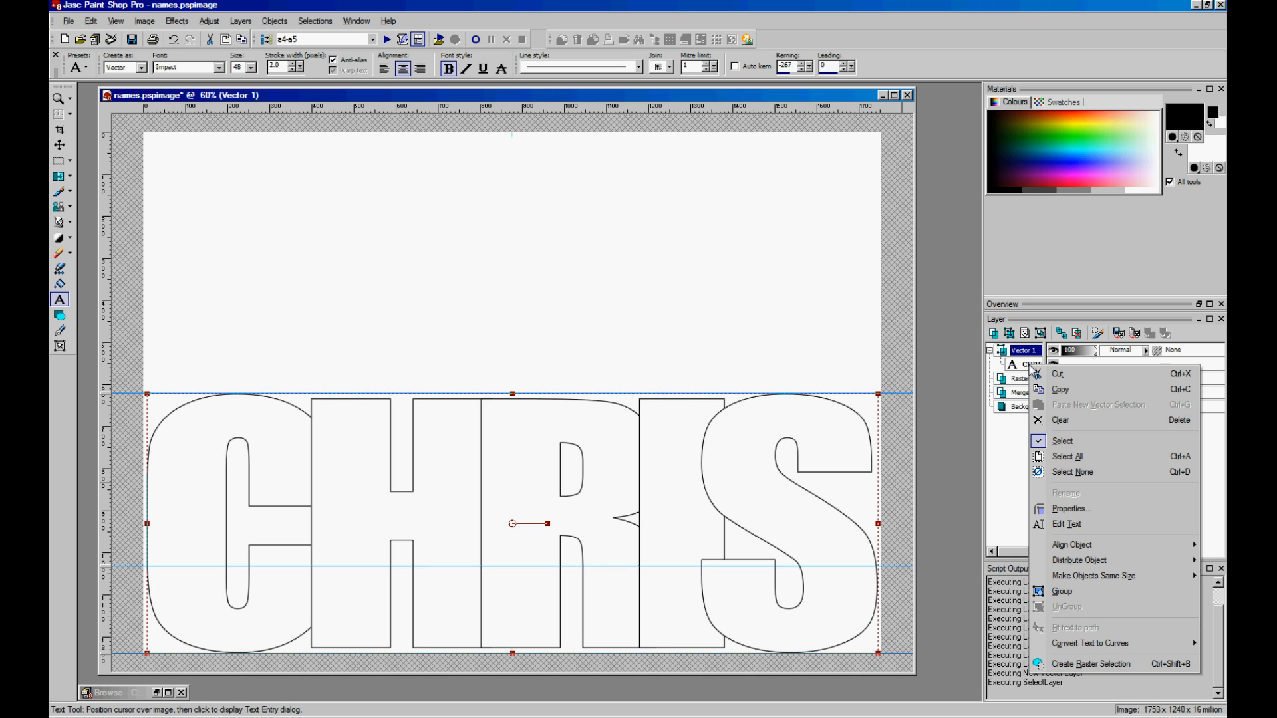
{"action": "mouse_move", "coordinate": [1075, 650]}
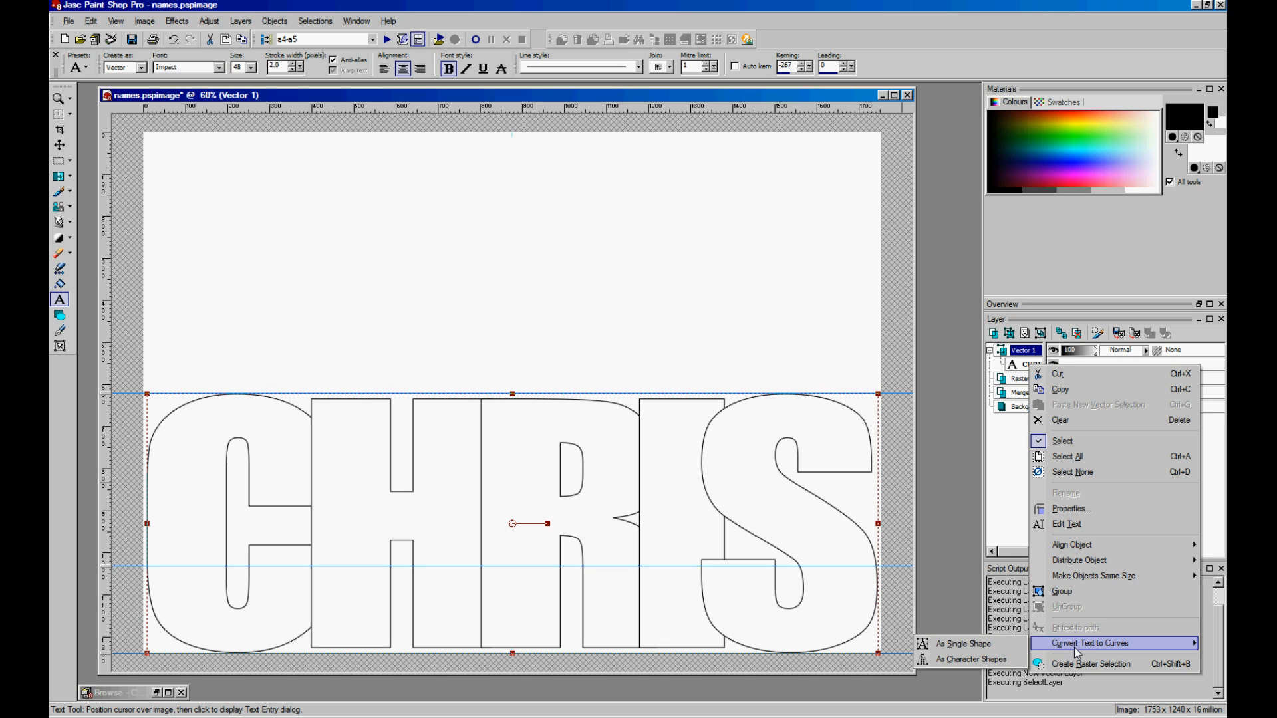
{"action": "left_click", "coordinate": [968, 660]}
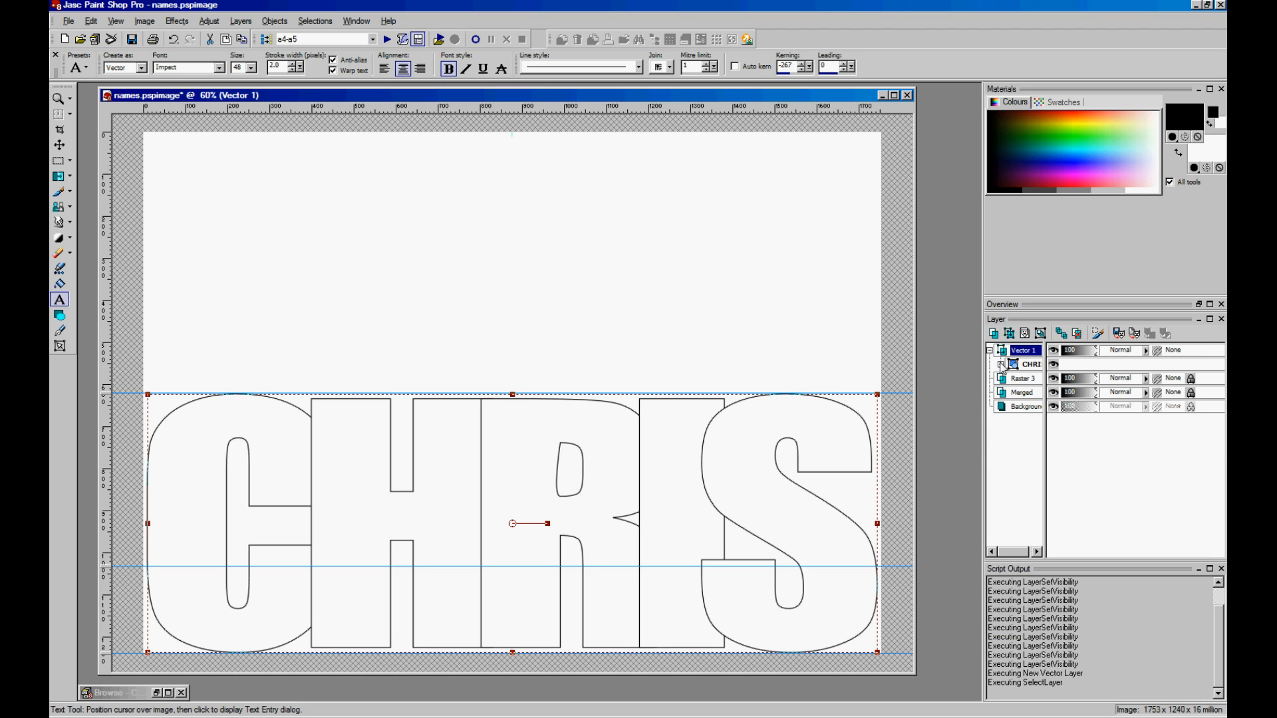
{"action": "left_click", "coordinate": [1001, 364]}
- Stretch the C, H and R letter shapes between the top and bottom guides
{"action": "left_click", "coordinate": [1036, 435]}
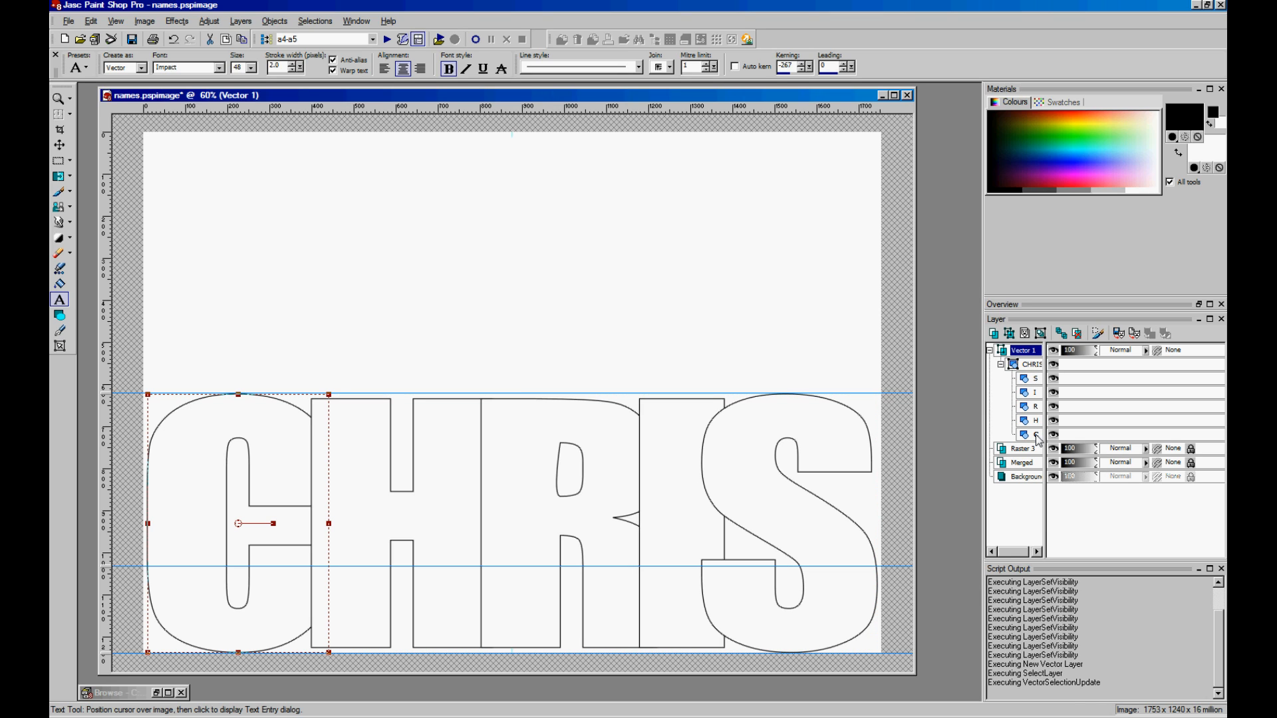
{"action": "left_click_drag", "start_coordinate": [240, 396], "coordinate": [239, 395]}
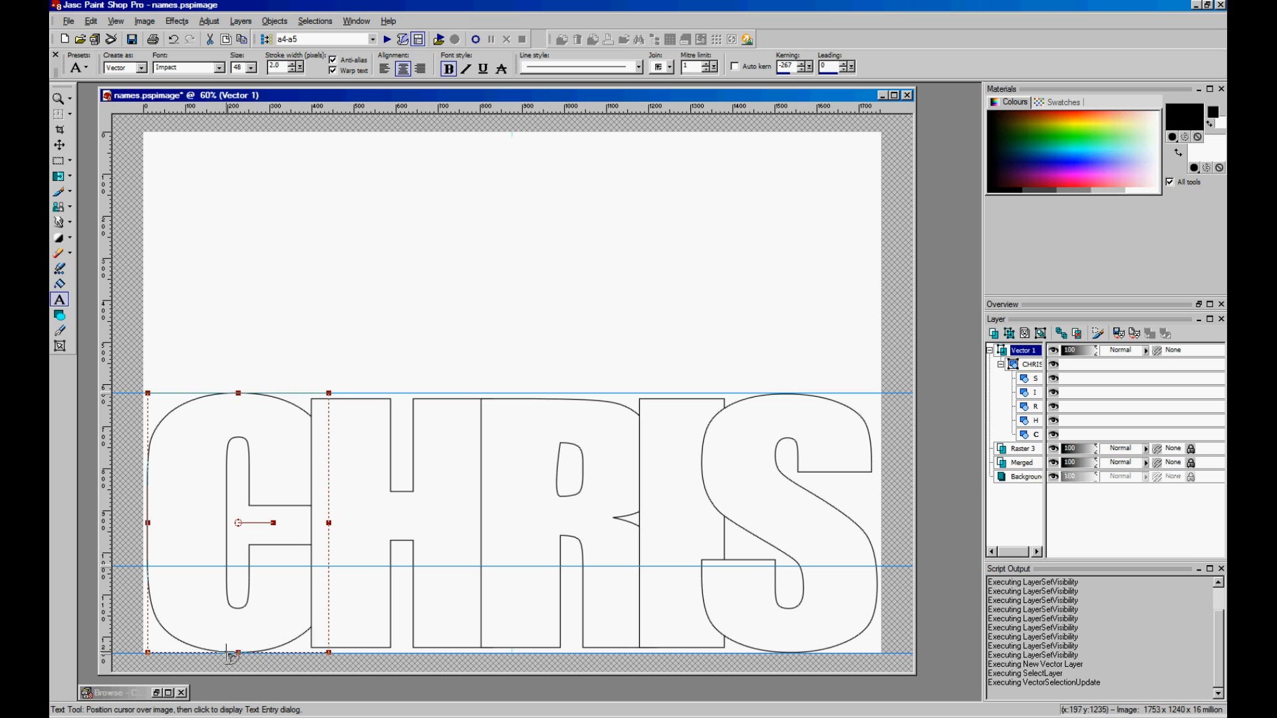
{"action": "left_click_drag", "start_coordinate": [240, 654], "coordinate": [239, 654]}
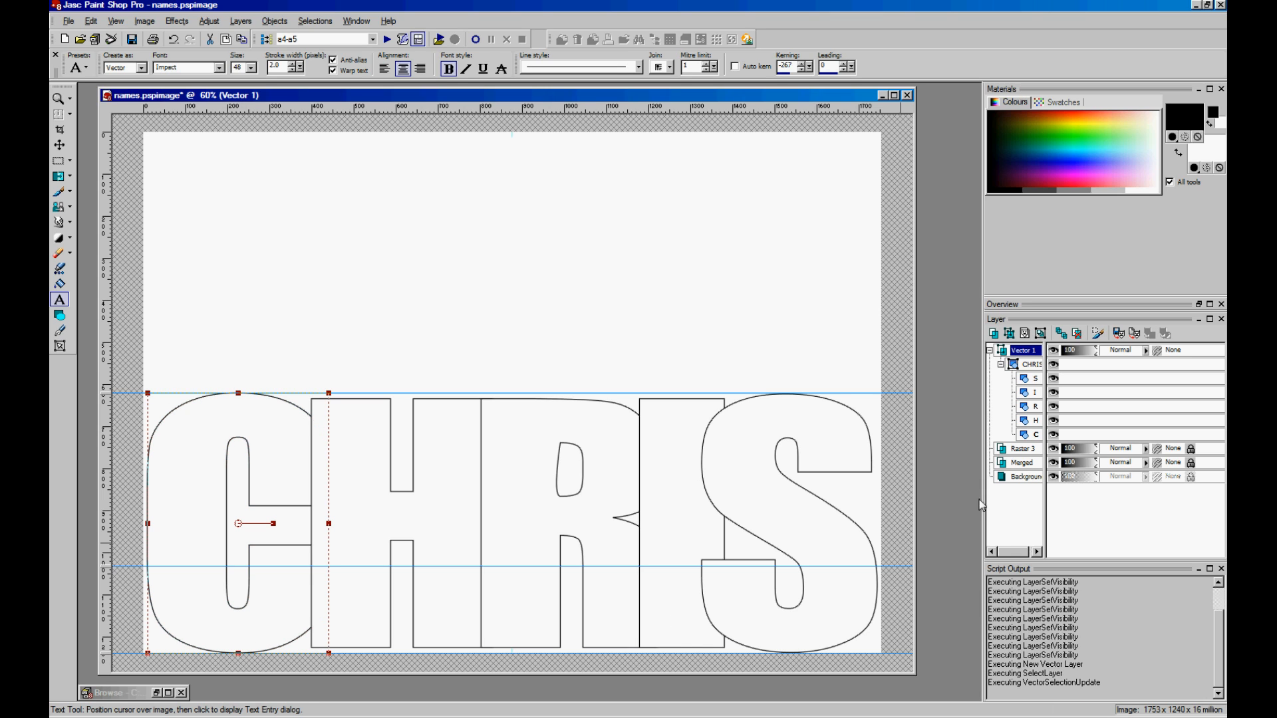
{"action": "left_click", "coordinate": [1029, 420]}
{"action": "left_click_drag", "start_coordinate": [404, 397], "coordinate": [404, 393]}
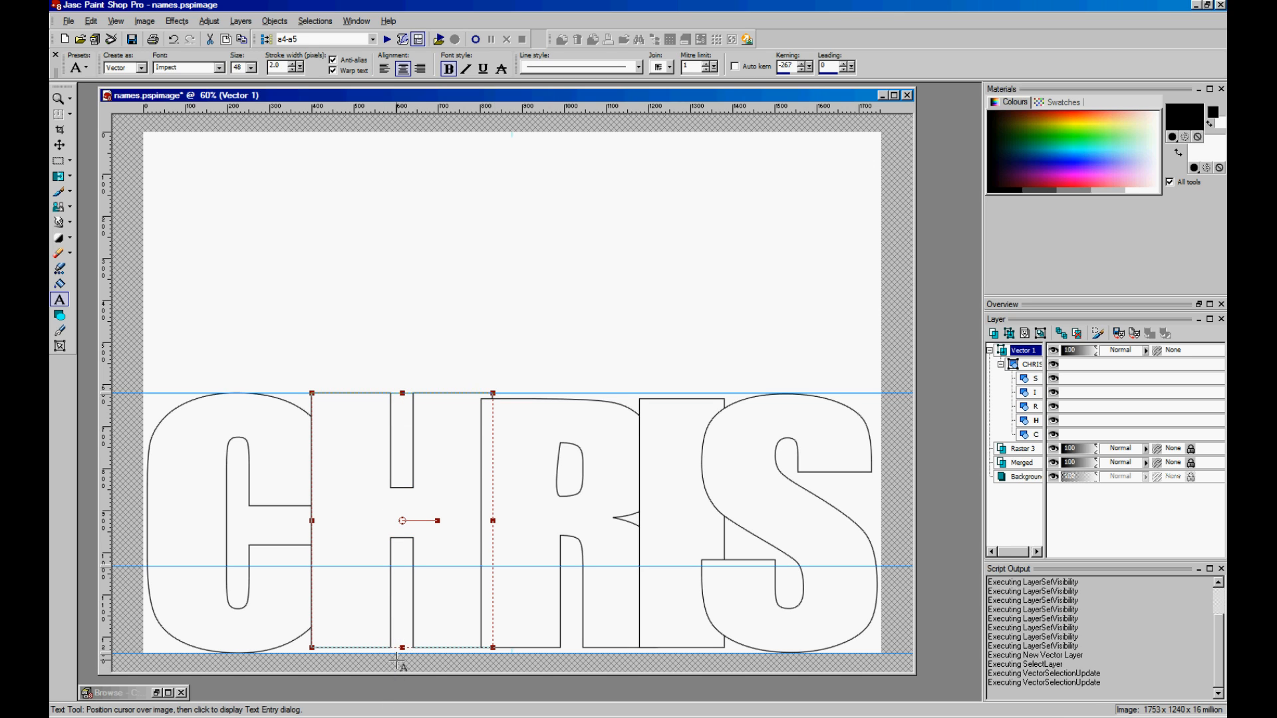
{"action": "left_click_drag", "start_coordinate": [402, 648], "coordinate": [405, 654]}
{"action": "left_click", "coordinate": [1030, 406]}
{"action": "left_click_drag", "start_coordinate": [570, 399], "coordinate": [571, 393]}
{"action": "left_click_drag", "start_coordinate": [569, 646], "coordinate": [570, 653]}
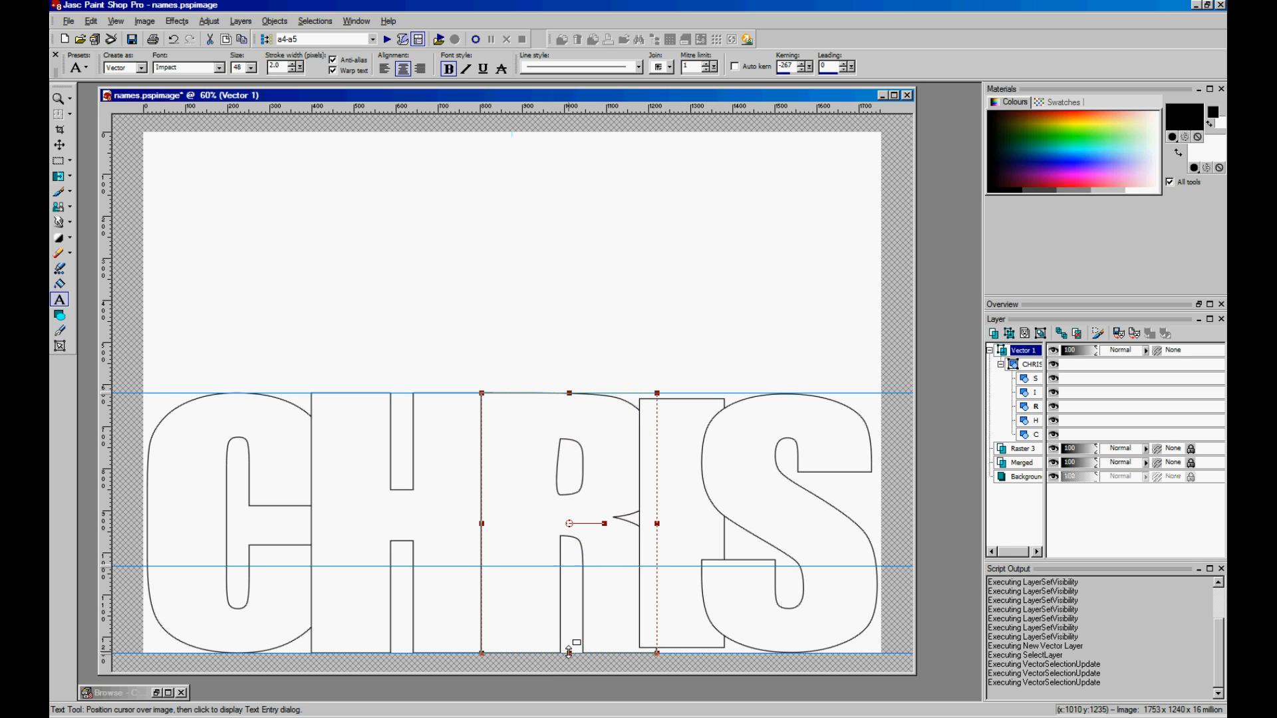
- Stretch the I and S letter shapes between the top and bottom guides
{"action": "left_click", "coordinate": [1035, 394]}
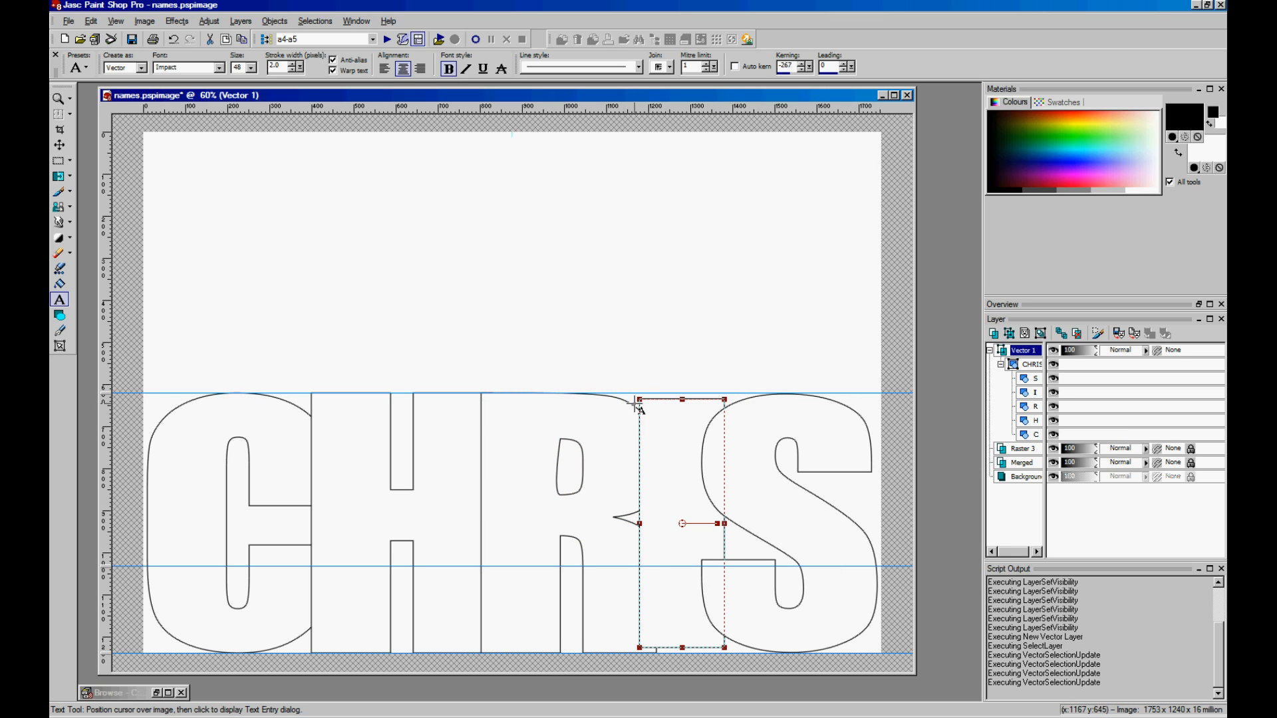
{"action": "left_click_drag", "start_coordinate": [683, 399], "coordinate": [682, 398]}
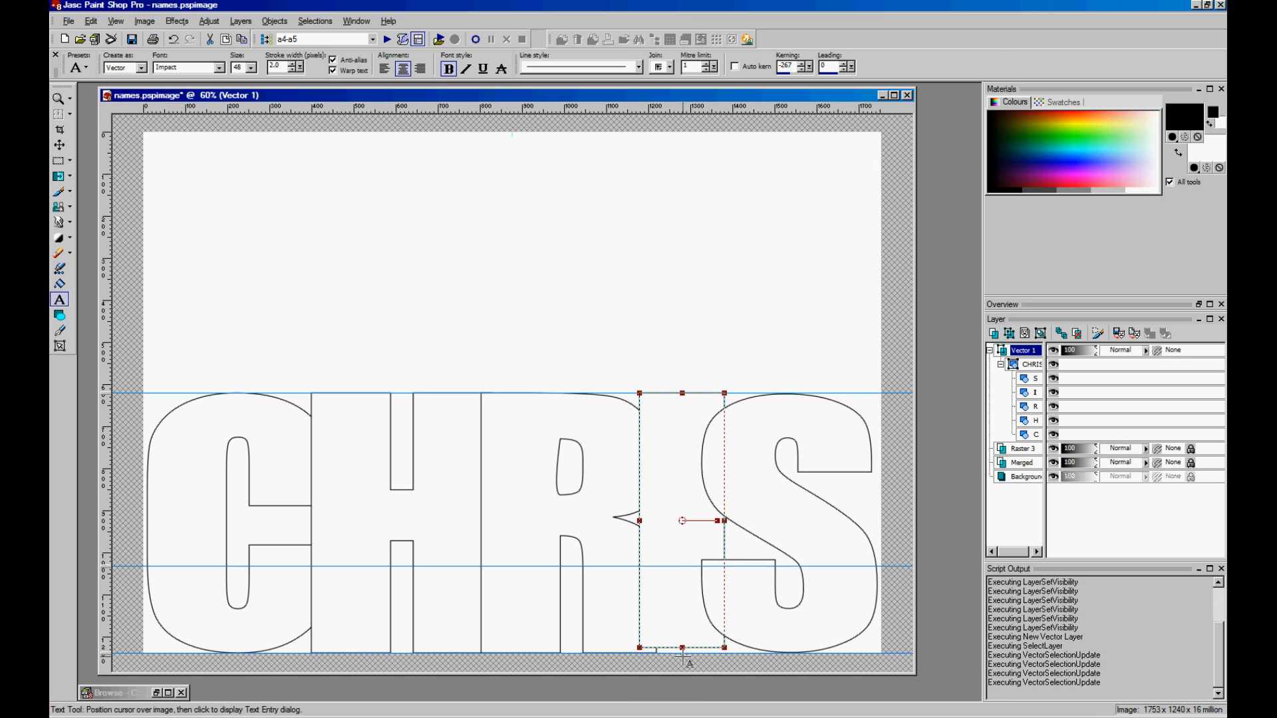
{"action": "left_click_drag", "start_coordinate": [683, 647], "coordinate": [683, 653]}
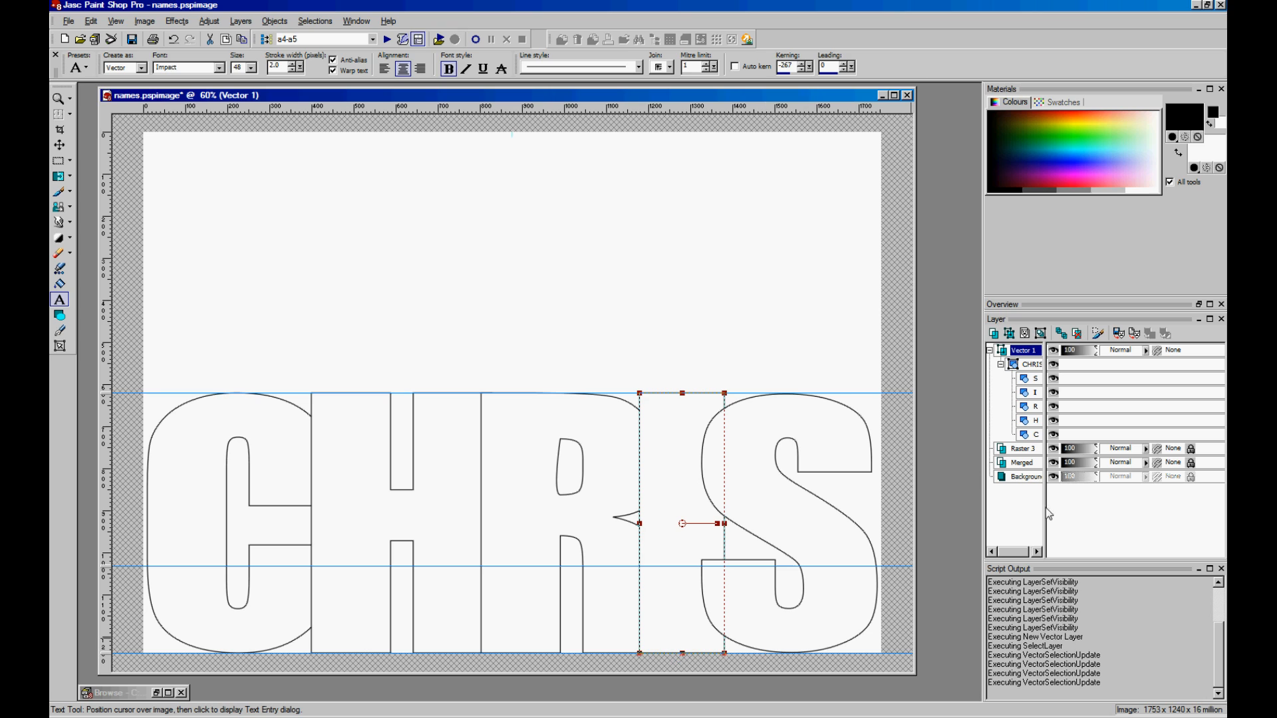
{"action": "left_click", "coordinate": [1036, 378]}
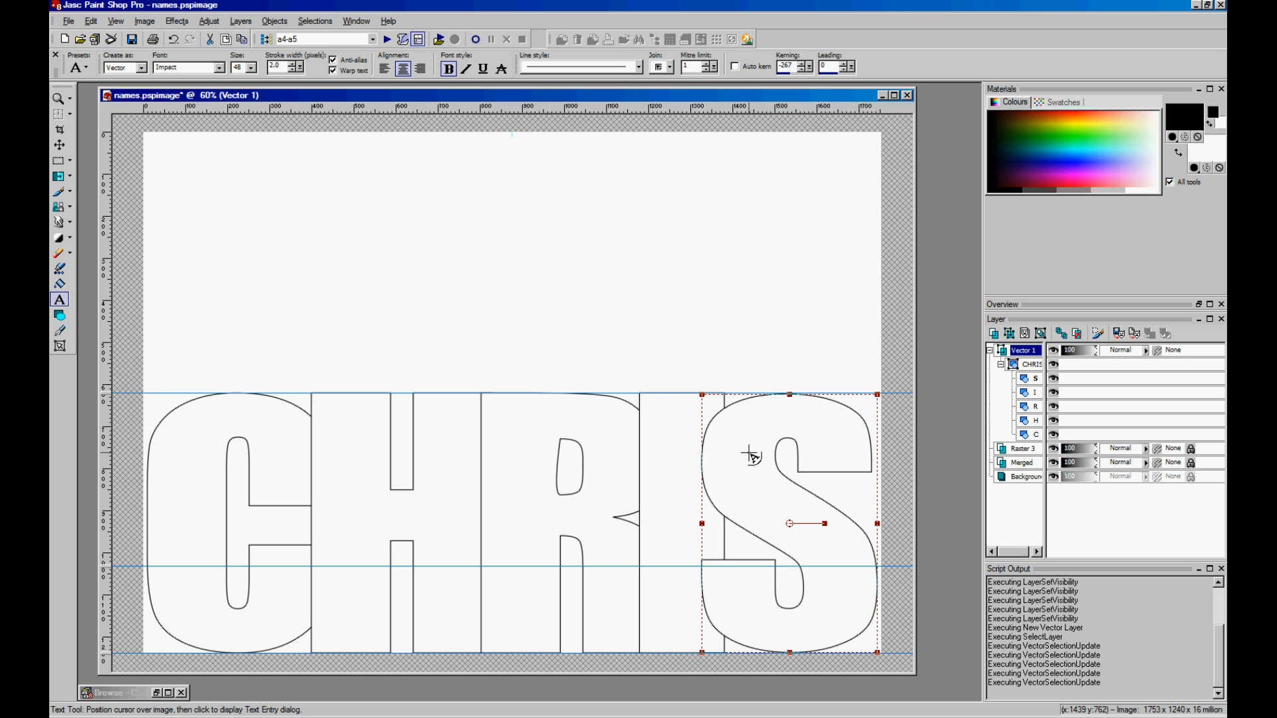
{"action": "left_click_drag", "start_coordinate": [791, 394], "coordinate": [791, 393]}
{"action": "left_click_drag", "start_coordinate": [790, 650], "coordinate": [791, 653]}
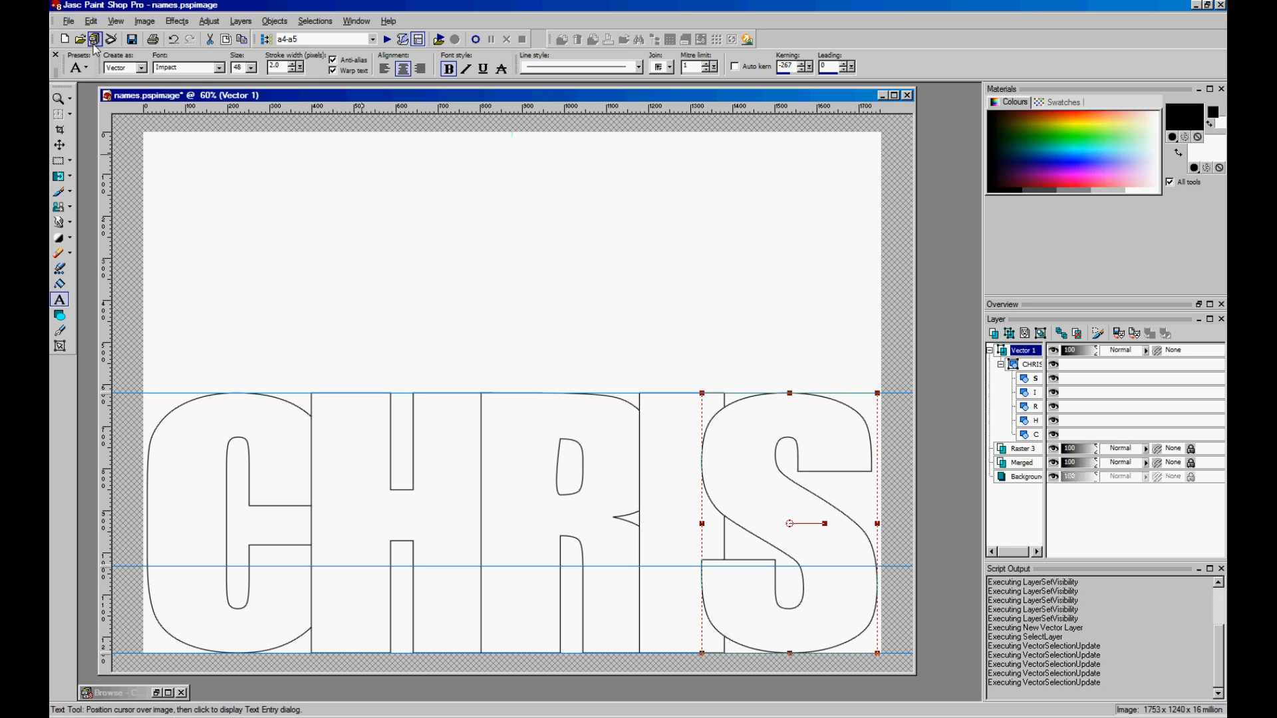
- Export the page through the JPEG Optimiser and begin naming the copy chris01.jpg
{"action": "left_click", "coordinate": [69, 21]}
{"action": "mouse_move", "coordinate": [146, 234]}
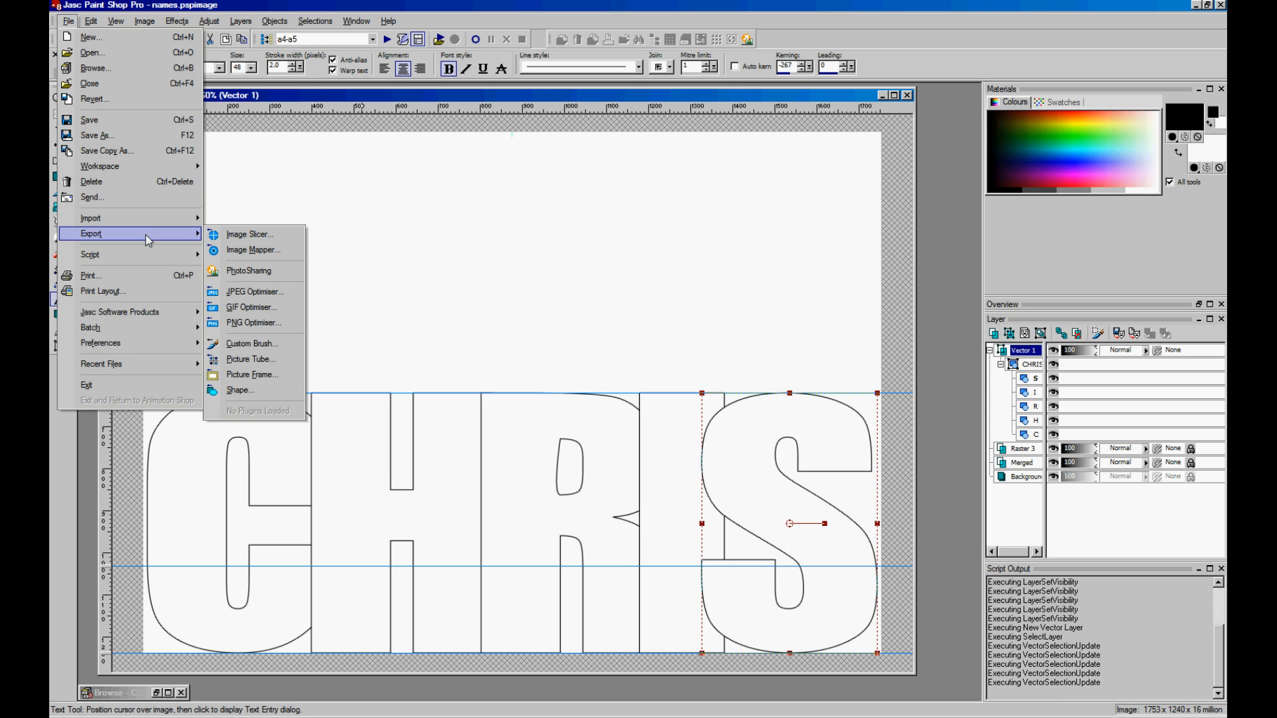
{"action": "left_click", "coordinate": [278, 294]}
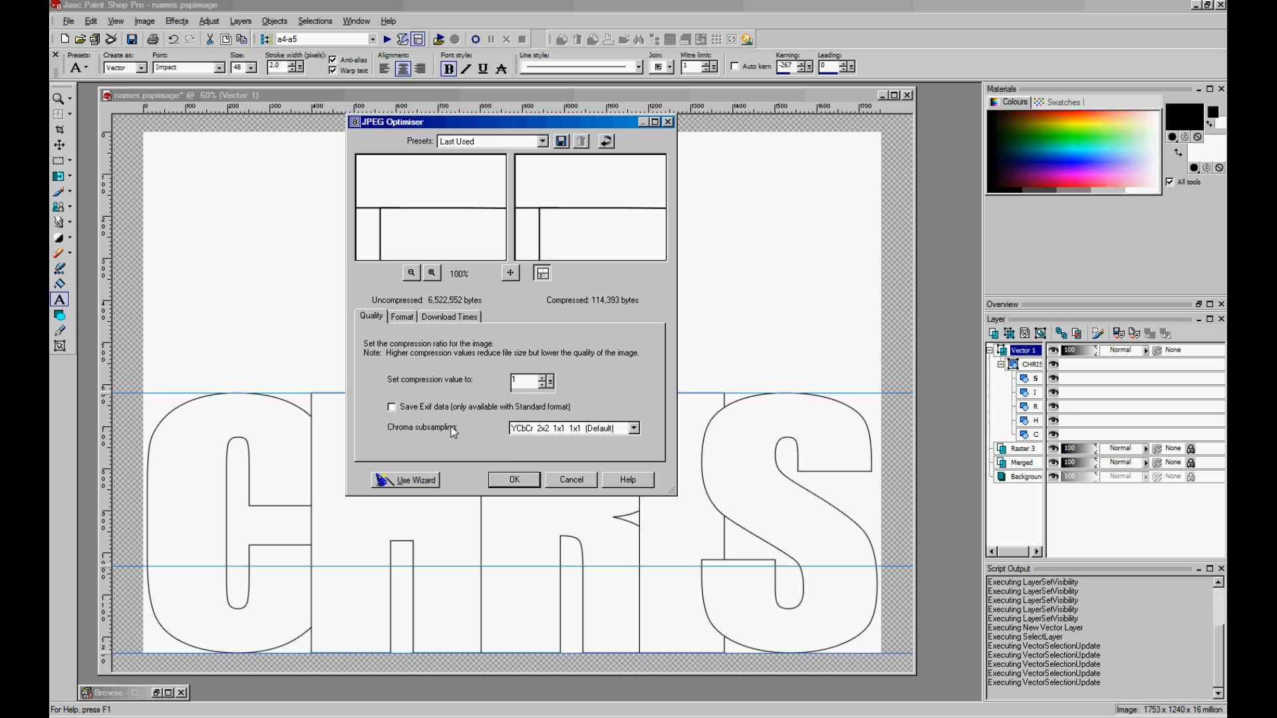
{"action": "left_click", "coordinate": [515, 480]}
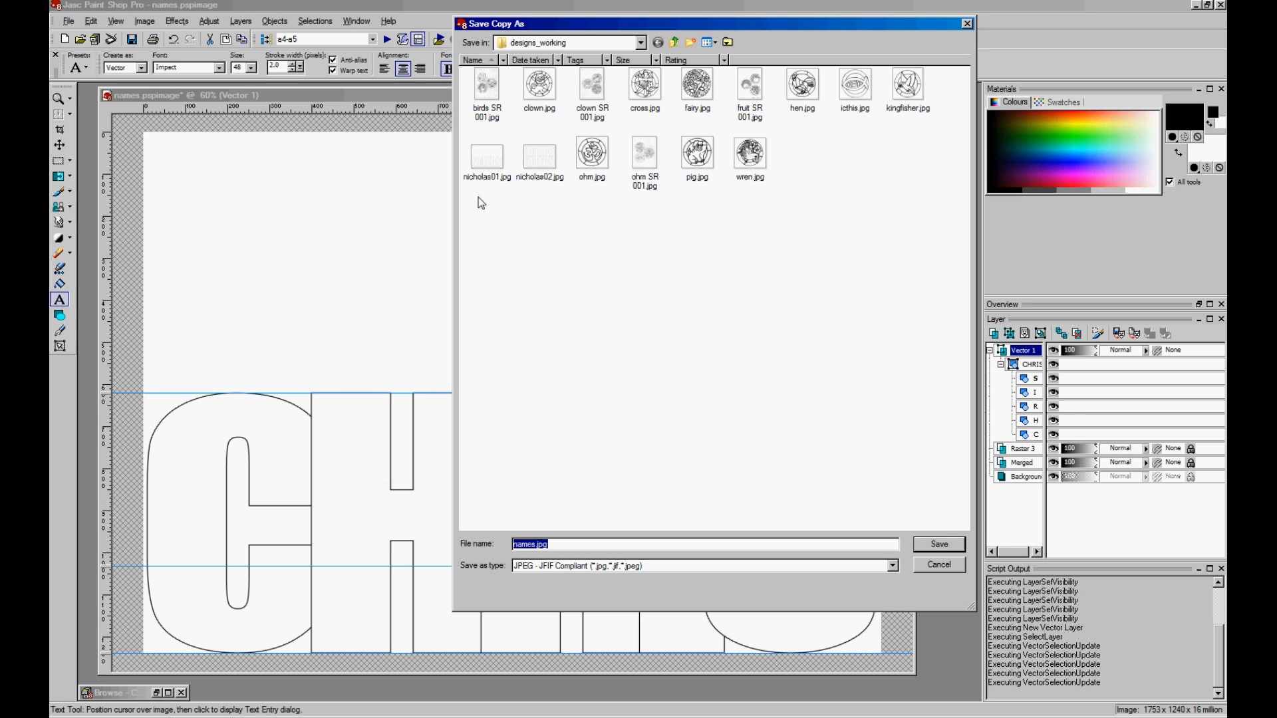
{"action": "left_click_drag", "start_coordinate": [535, 542], "coordinate": [348, 543]}
{"action": "type", "text": "chris01"}
- Save chris01.jpg and duplicate the CHRIS Vector 1 layer
{"action": "left_click", "coordinate": [940, 545]}
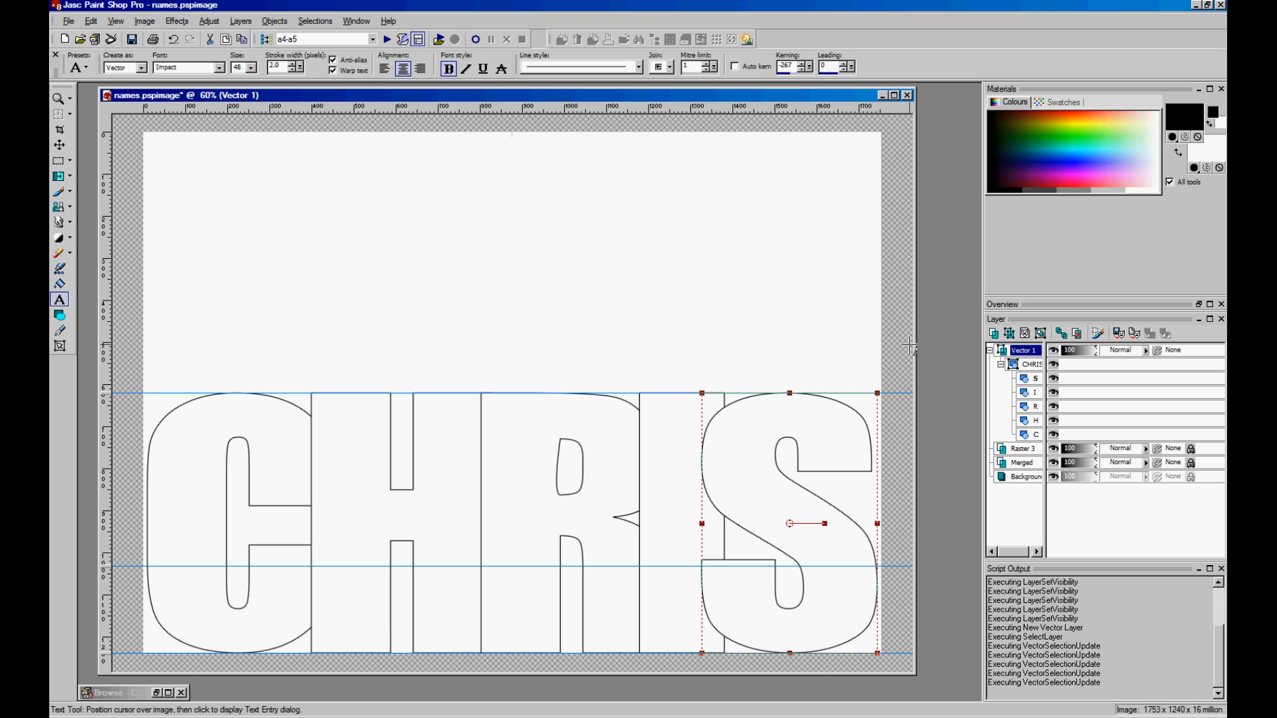
{"action": "left_click", "coordinate": [991, 351]}
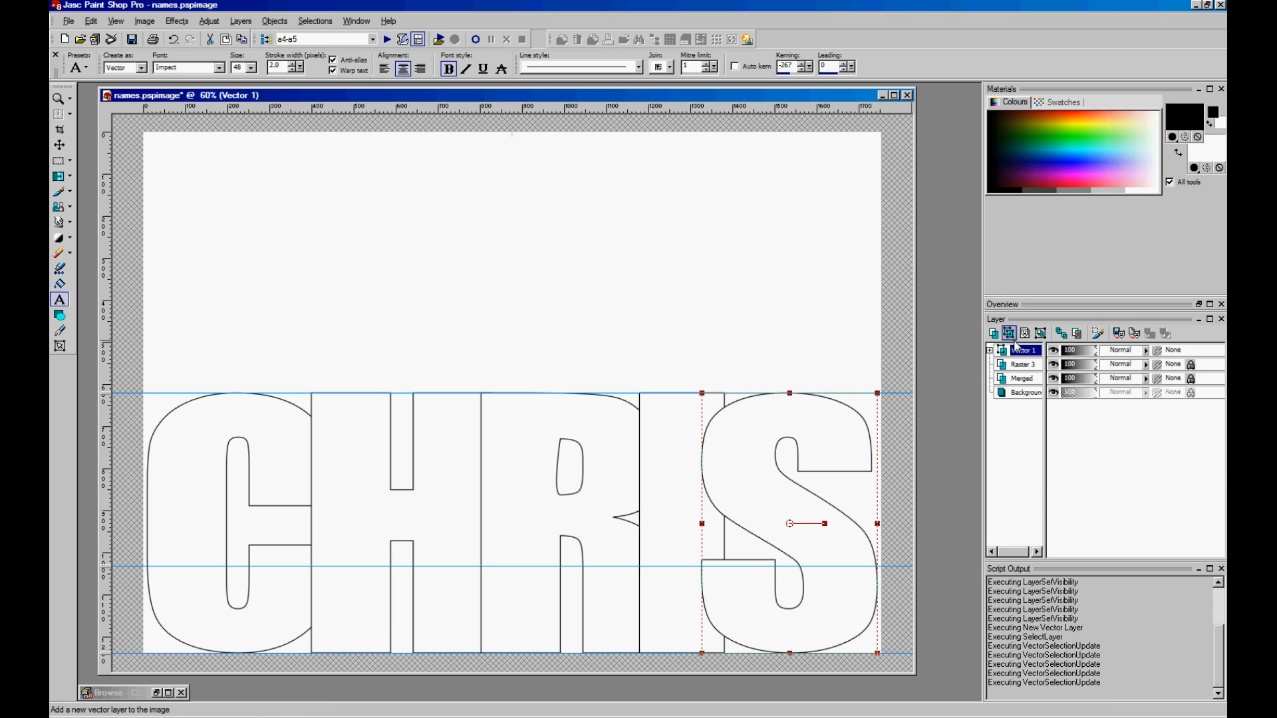
{"action": "right_click", "coordinate": [1024, 357]}
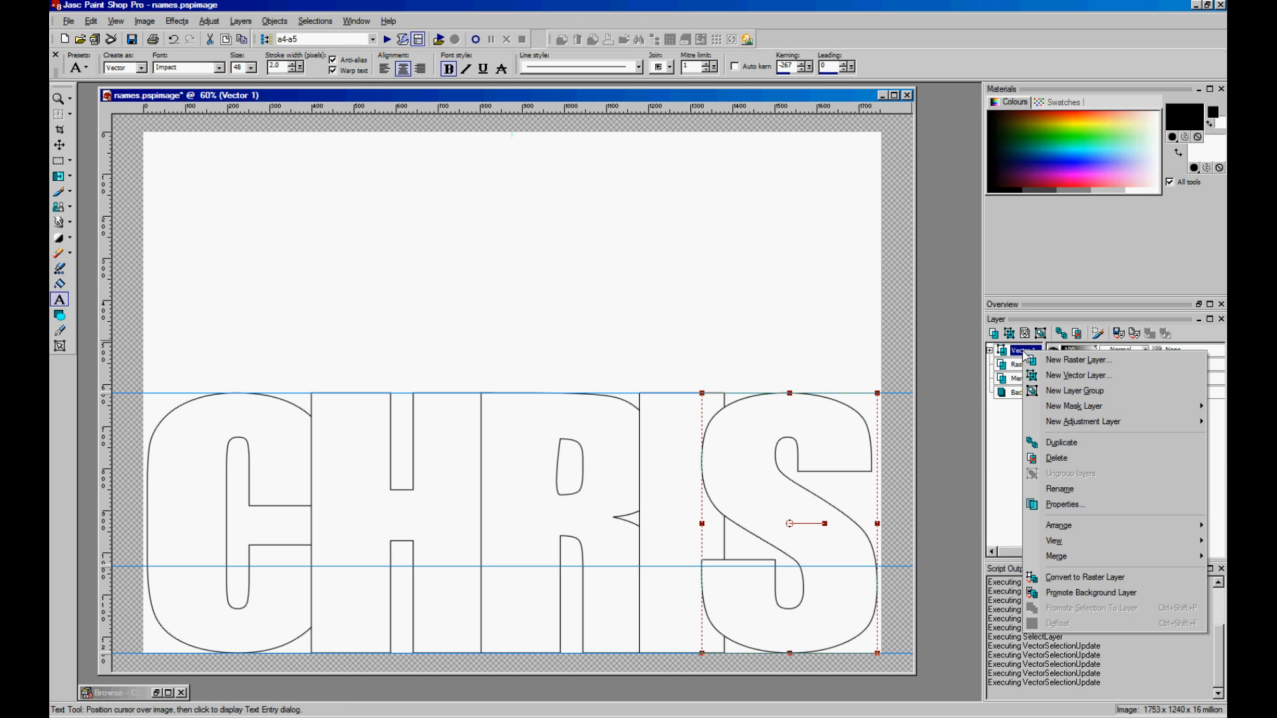
{"action": "left_click", "coordinate": [1059, 444]}
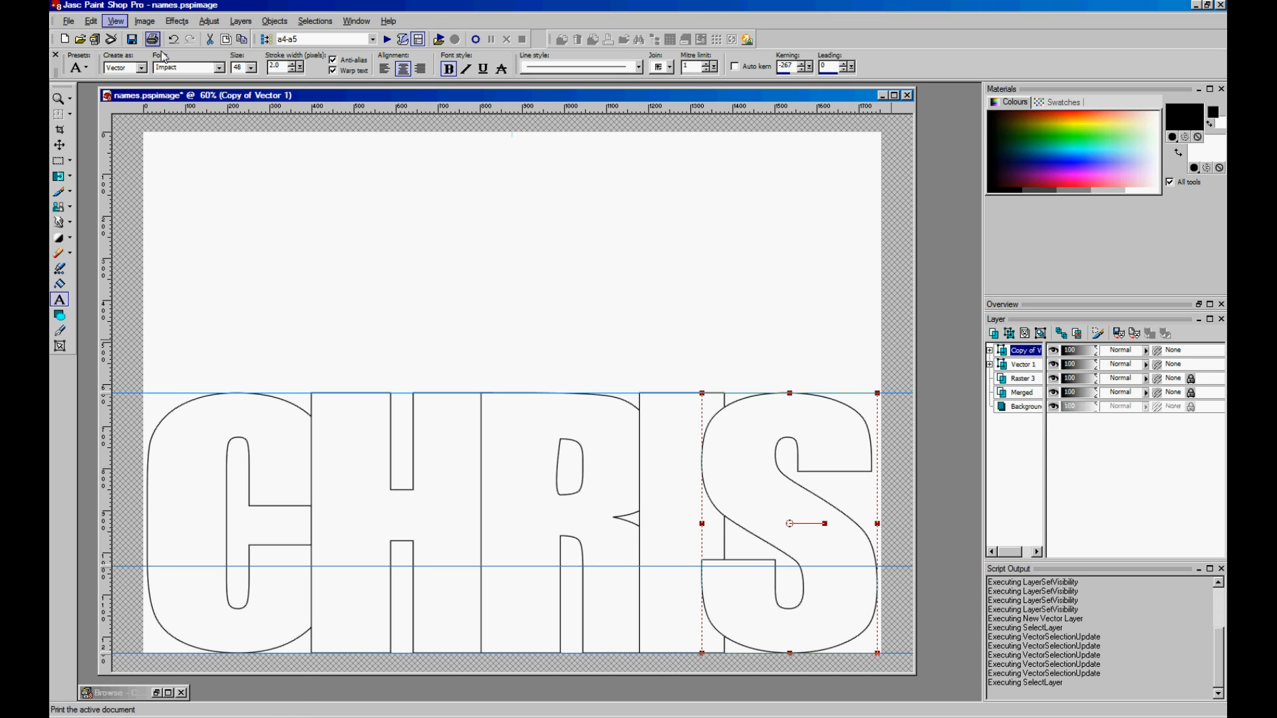
- Flip the duplicated CHRIS upside down above the original
{"action": "left_click", "coordinate": [146, 23]}
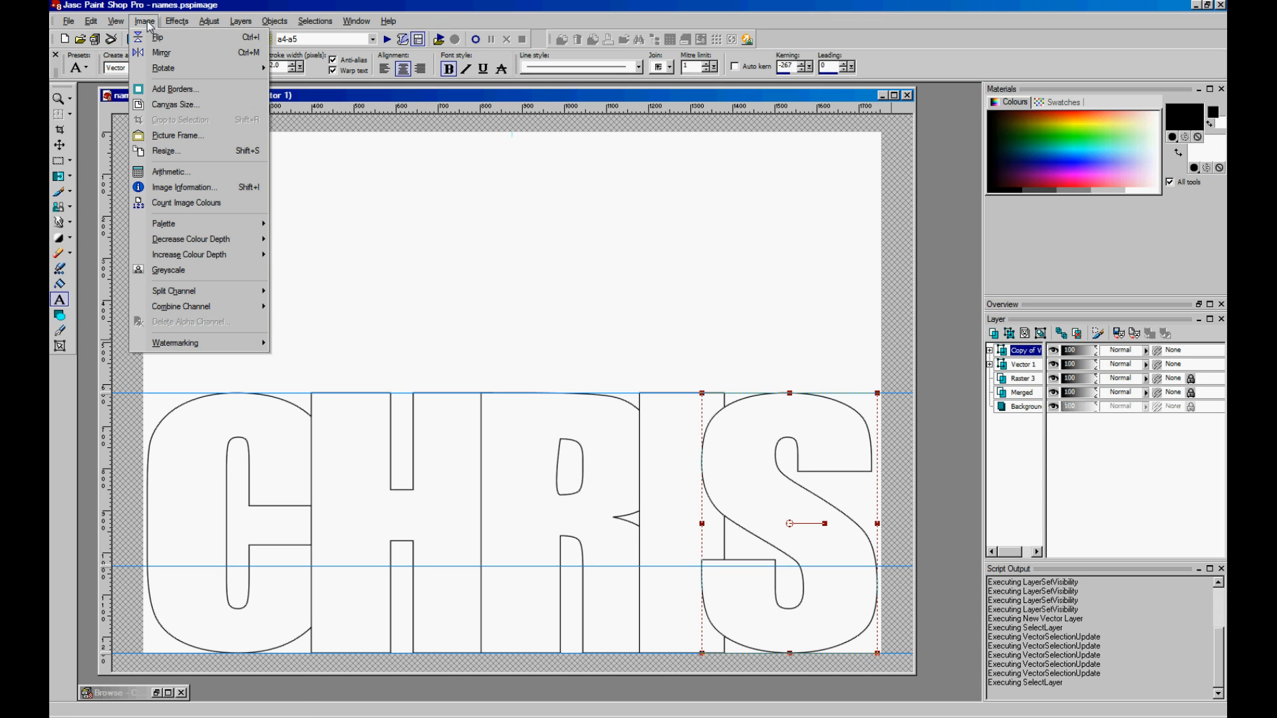
{"action": "left_click", "coordinate": [155, 37]}
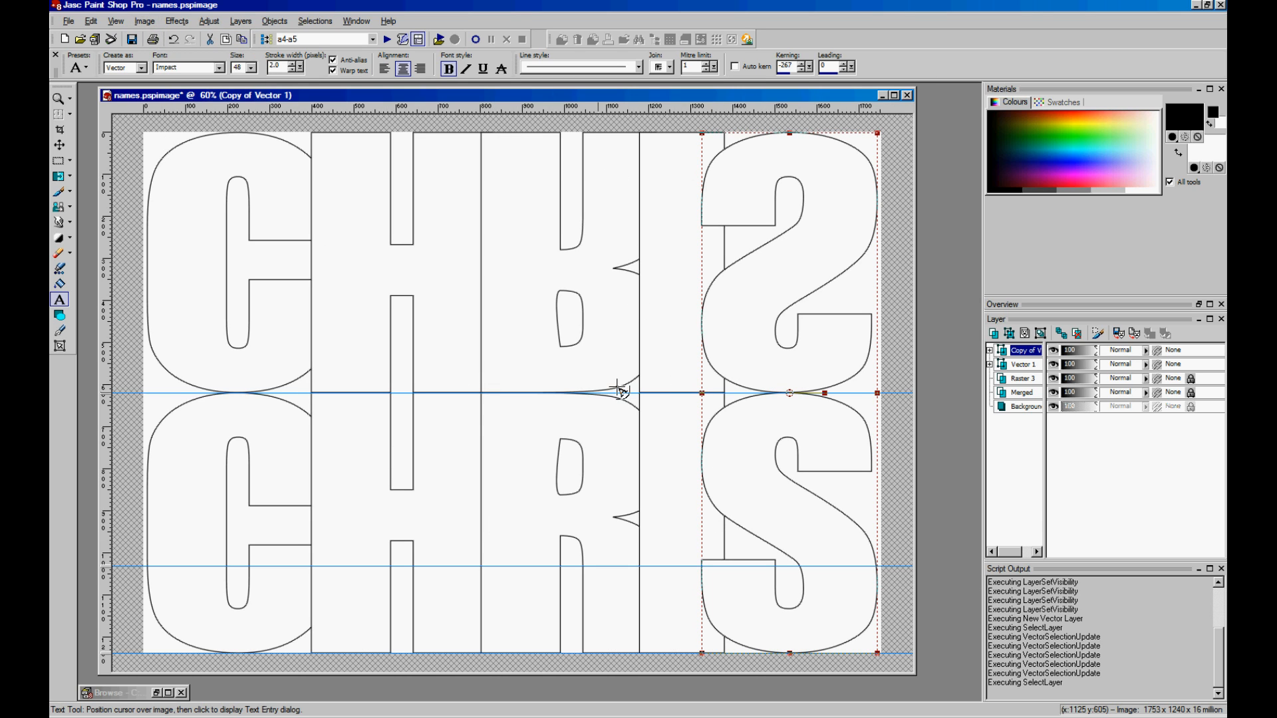
{"action": "key", "text": "F12"}
{"action": "left_click", "coordinate": [933, 545]}
- Export the mirrored CHRIS design as chris02.jpg in designs_working
{"action": "left_click", "coordinate": [69, 20]}
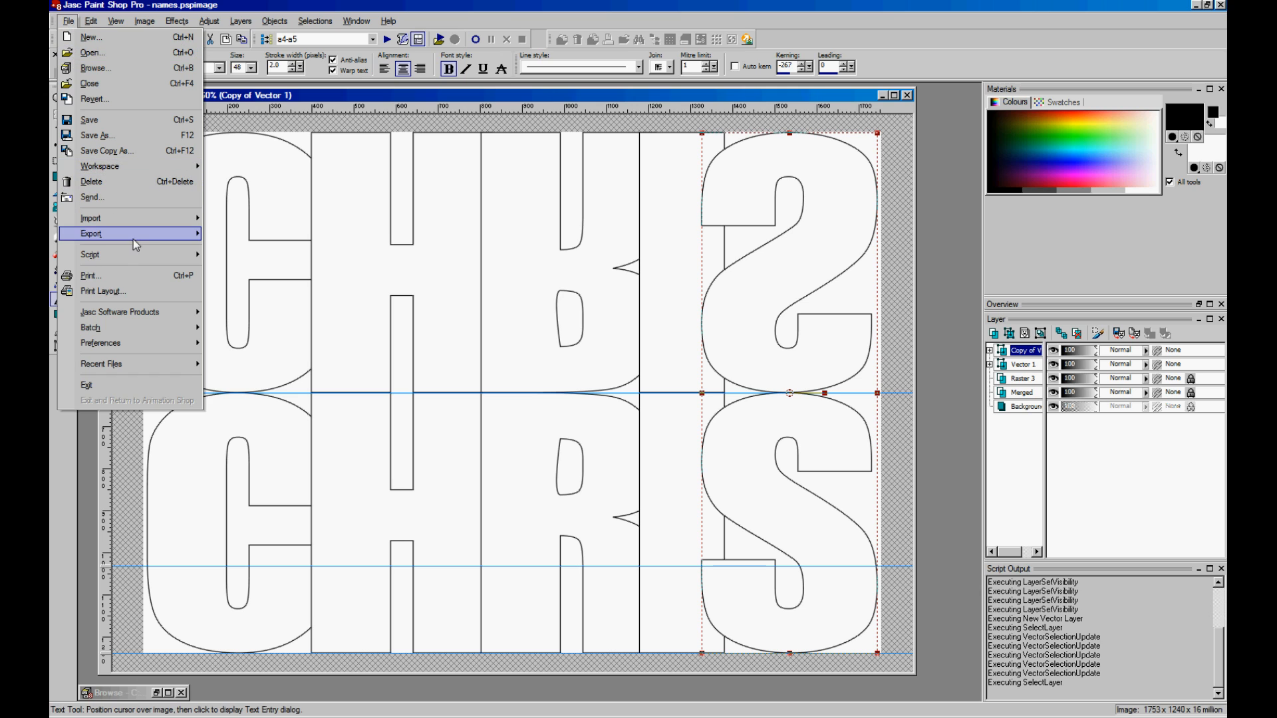
{"action": "mouse_move", "coordinate": [135, 237]}
{"action": "left_click", "coordinate": [266, 291]}
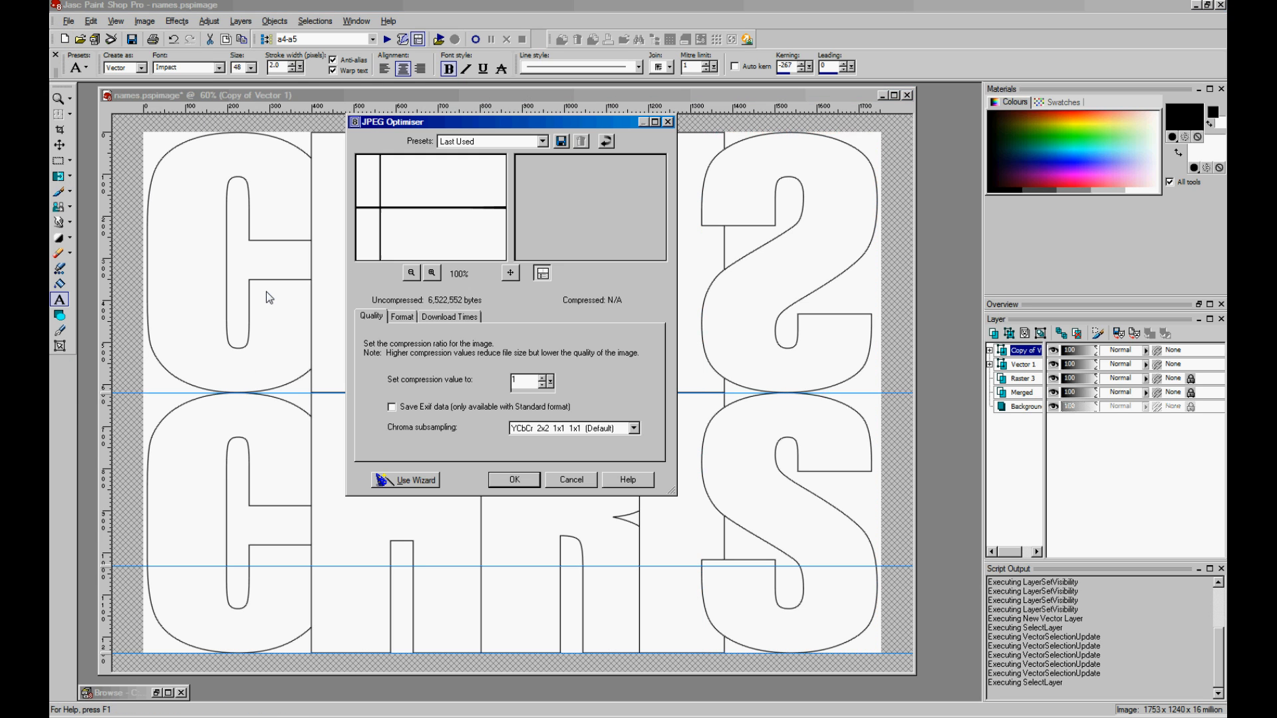
{"action": "left_click", "coordinate": [516, 488]}
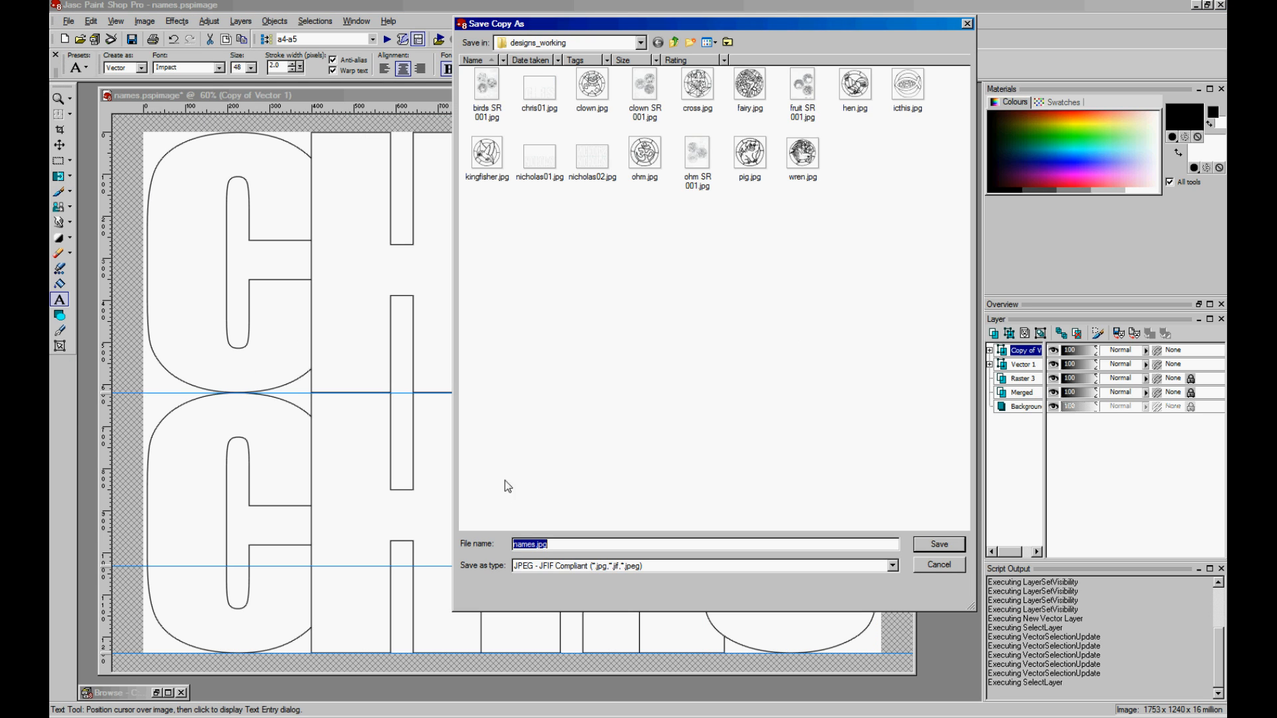
{"action": "left_click", "coordinate": [536, 101]}
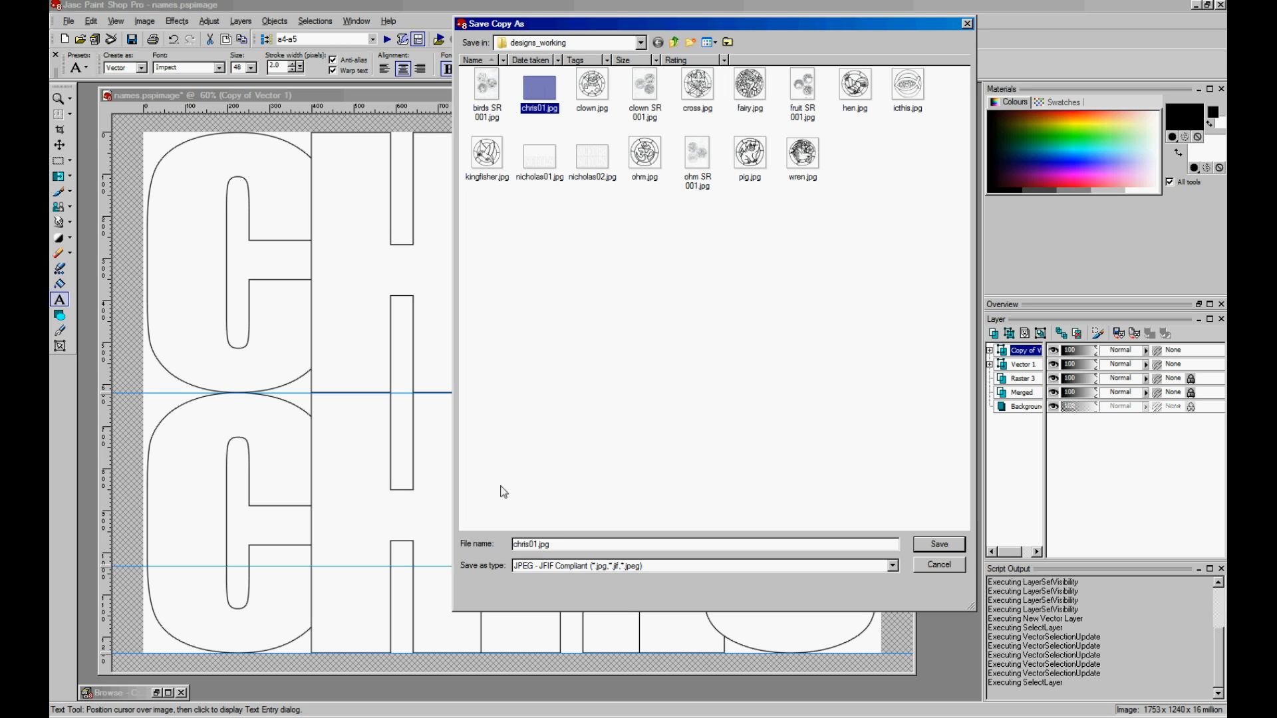
{"action": "left_click", "coordinate": [538, 544]}
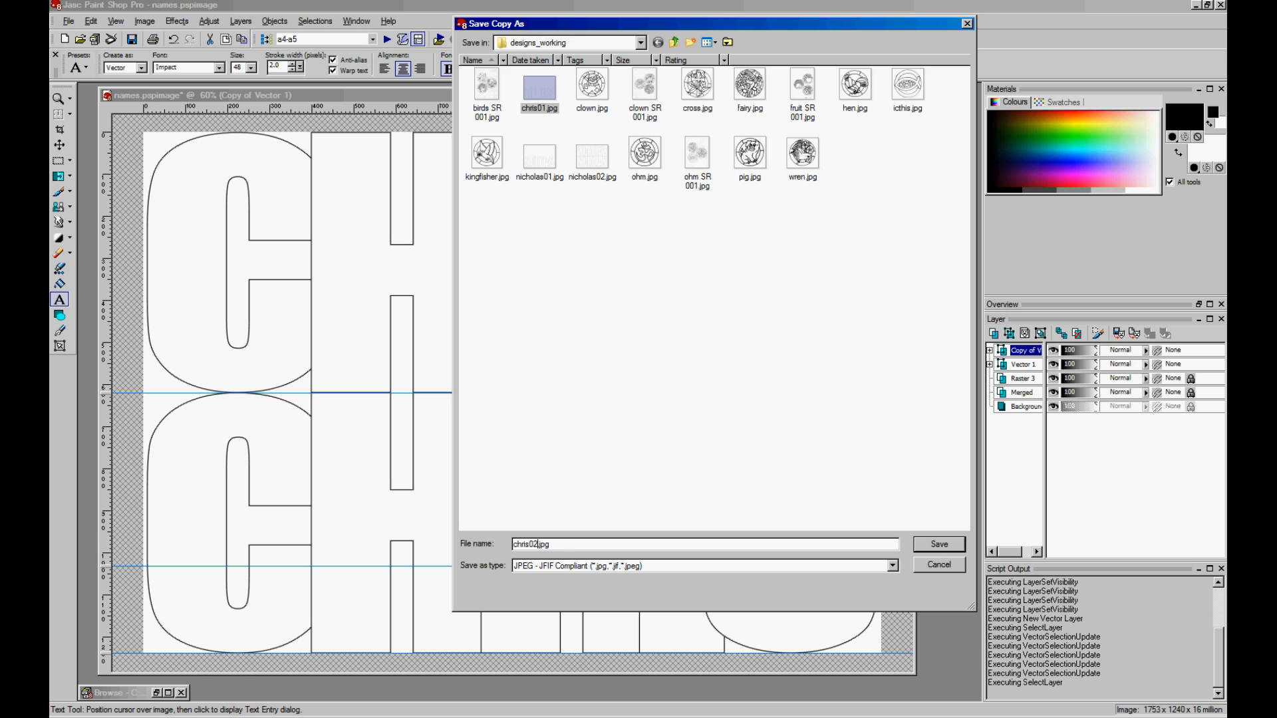
{"action": "left_click", "coordinate": [948, 547]}
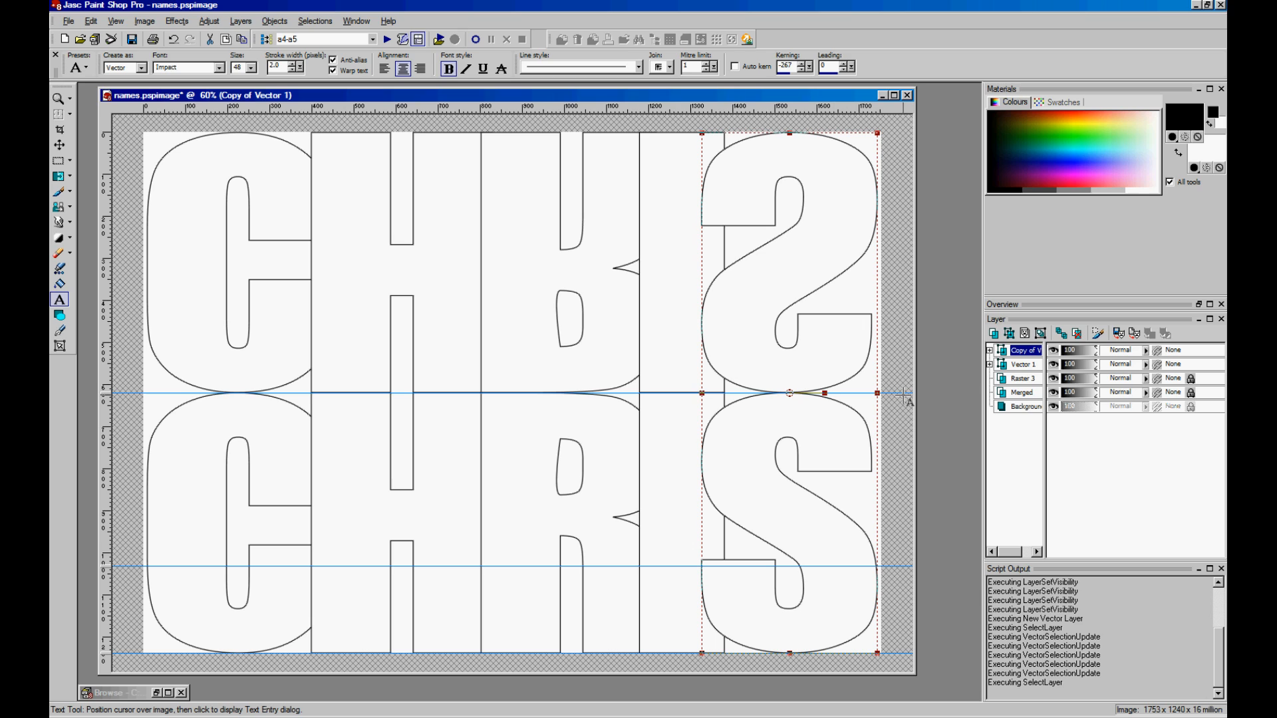
- Delete both CHRIS vector layers and start new text reading RALPH
{"action": "right_click", "coordinate": [1023, 353]}
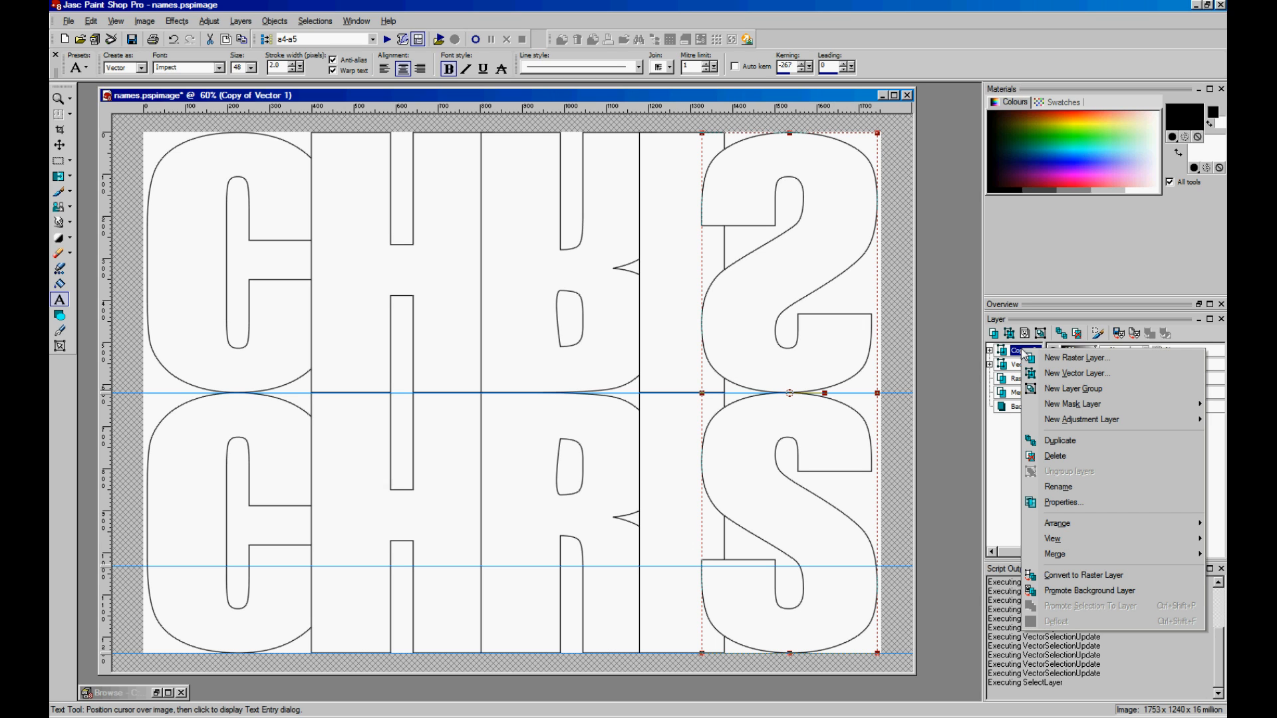
{"action": "left_click", "coordinate": [1051, 457]}
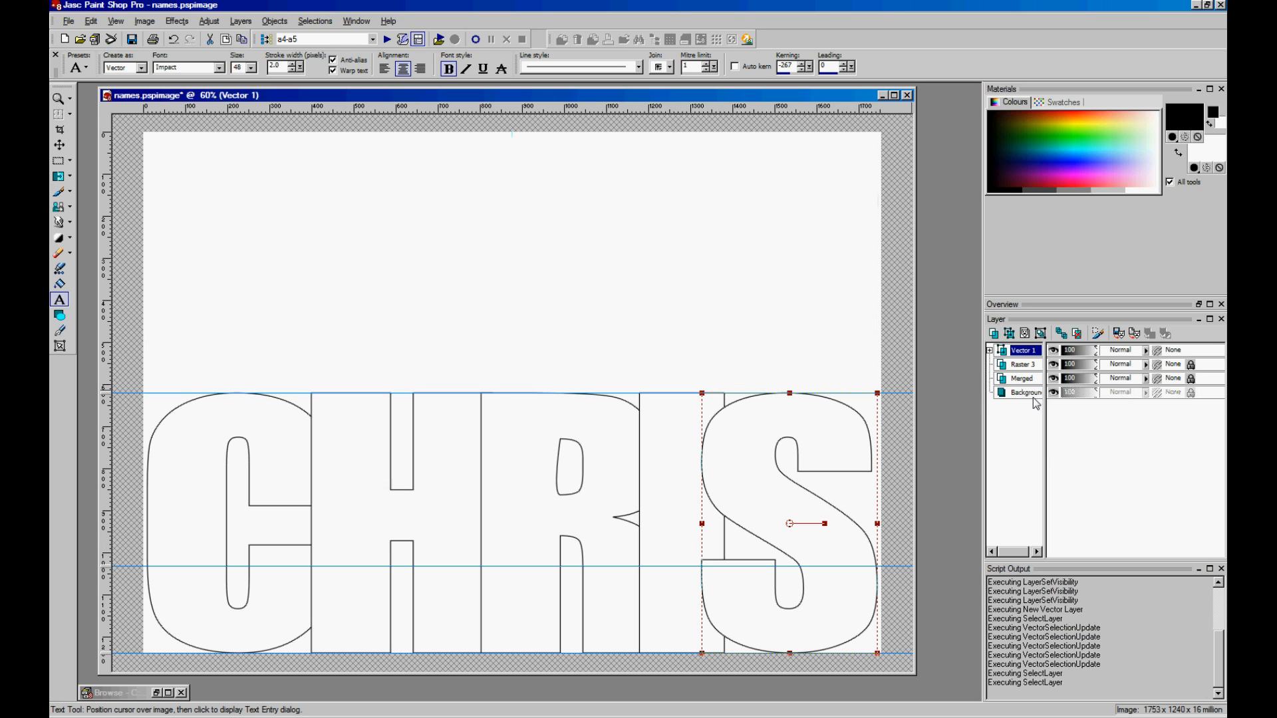
{"action": "right_click", "coordinate": [1018, 354]}
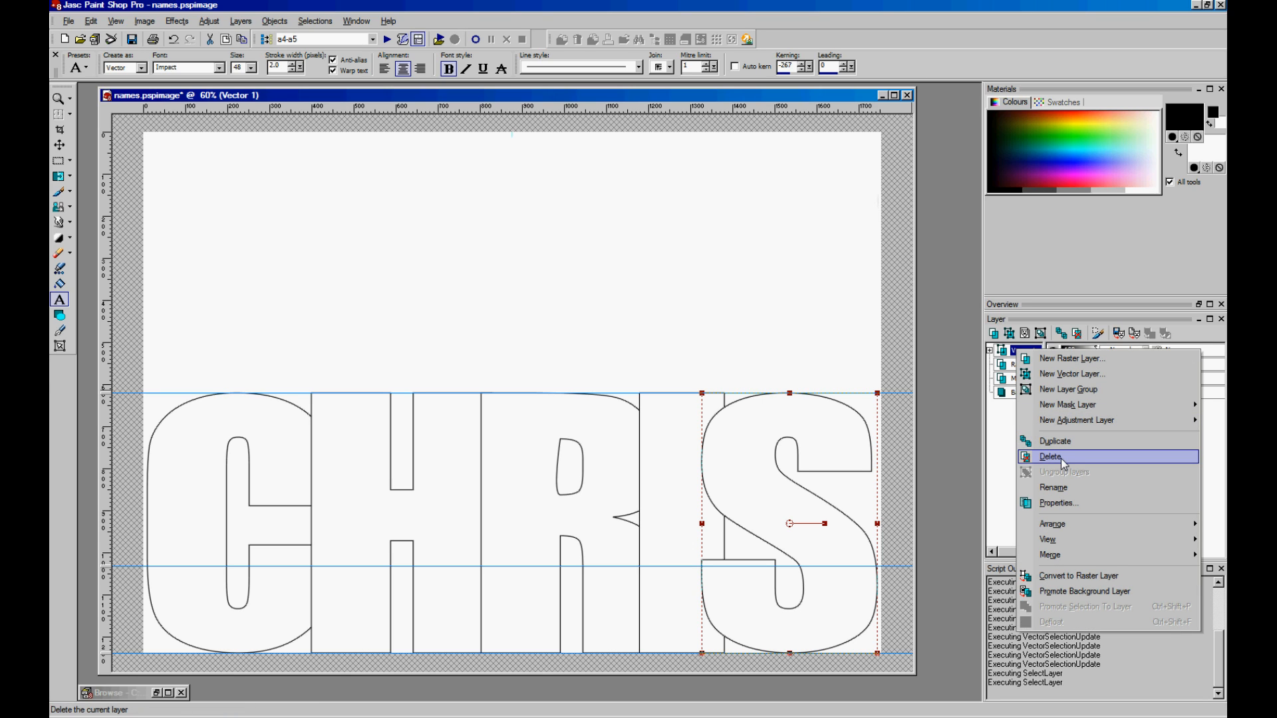
{"action": "left_click", "coordinate": [1060, 458]}
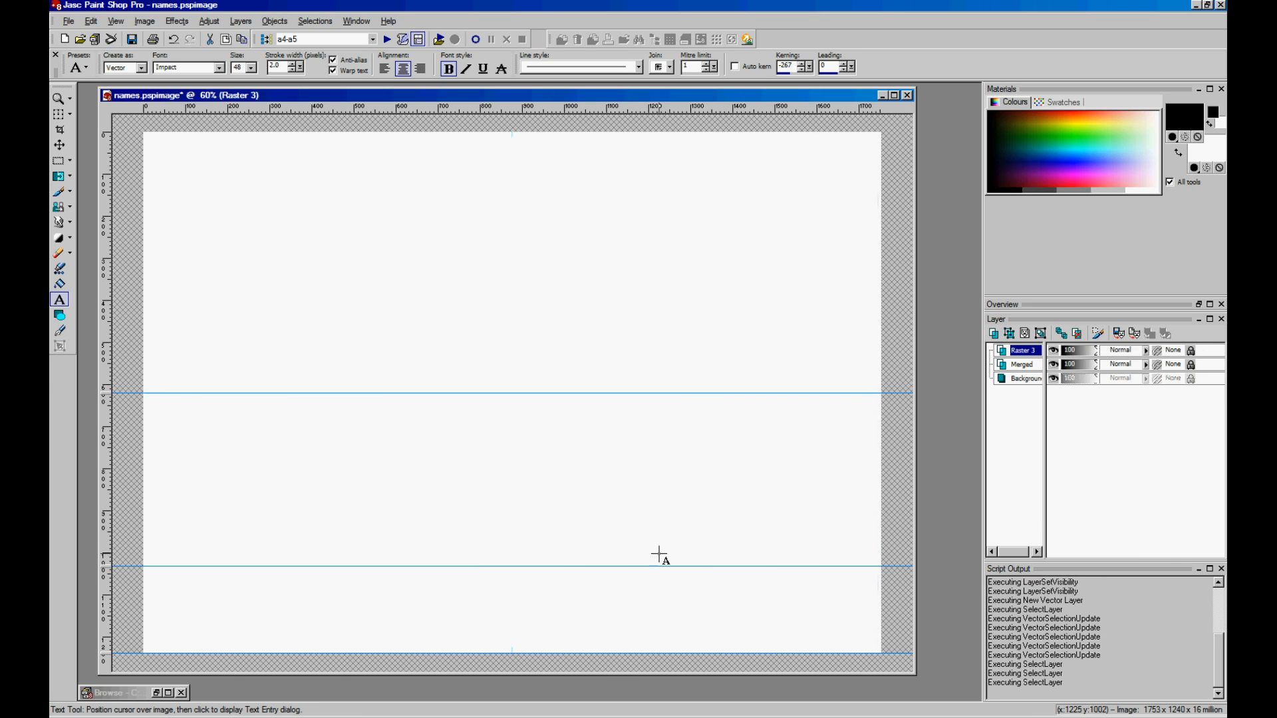
{"action": "left_click", "coordinate": [199, 417]}
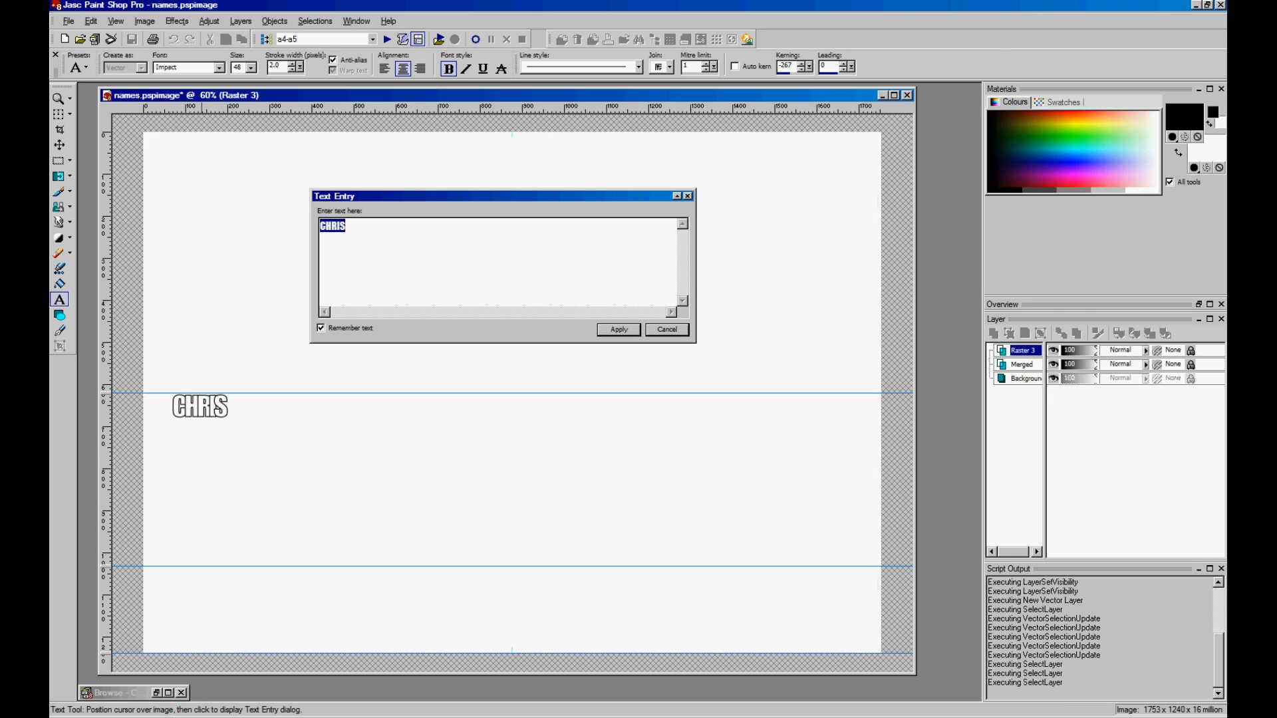
{"action": "type", "text": "RA"}
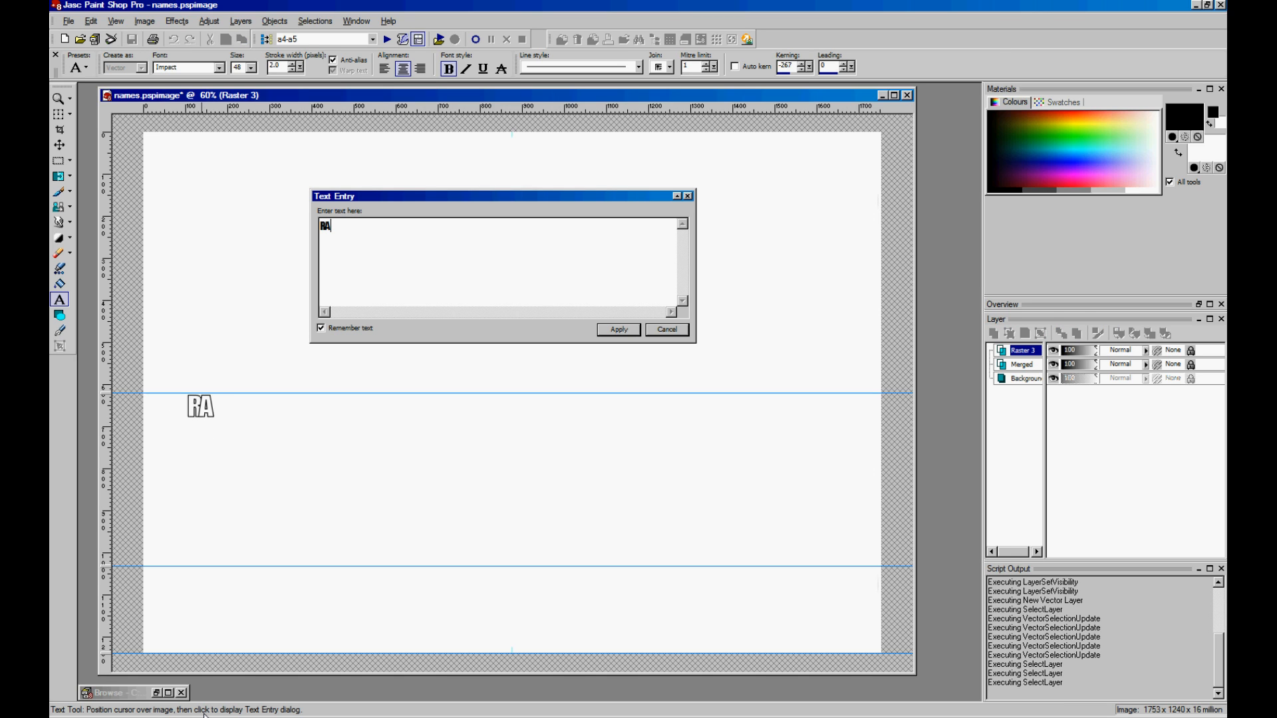
{"action": "type", "text": "LPH"}
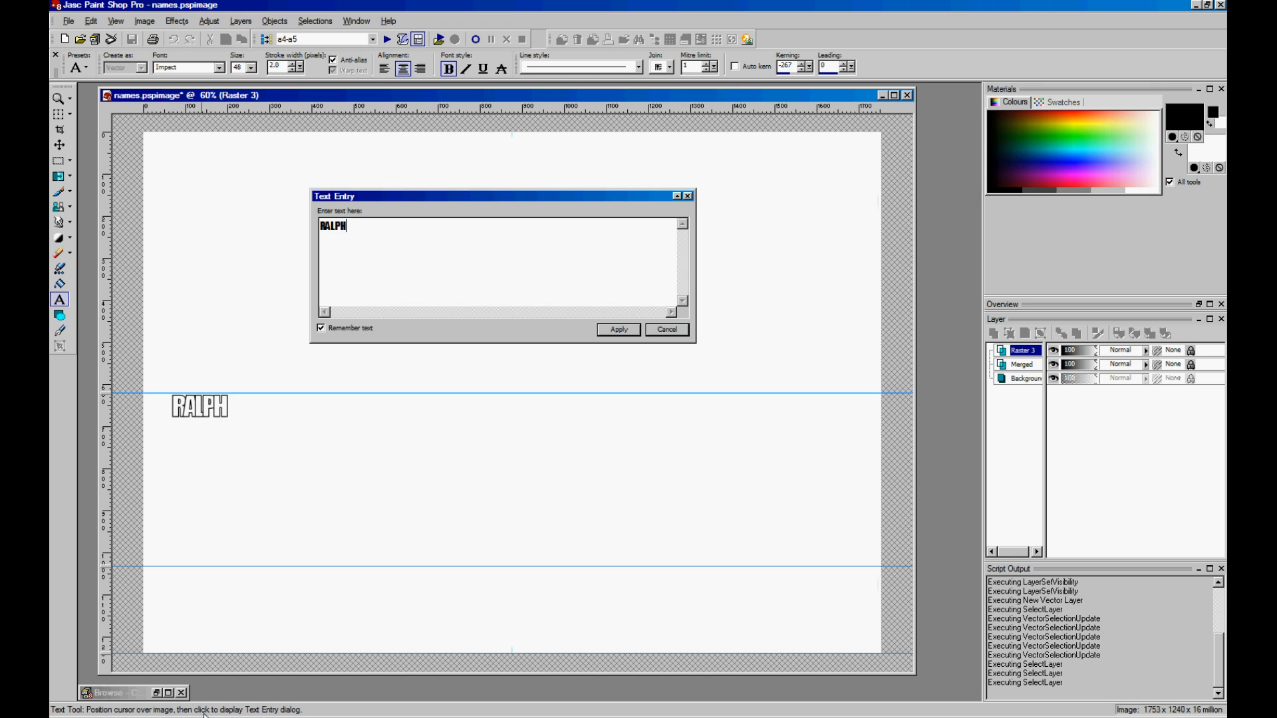
- Place RALPH and stretch it to both page edges and between the lower guides
{"action": "left_click", "coordinate": [618, 330]}
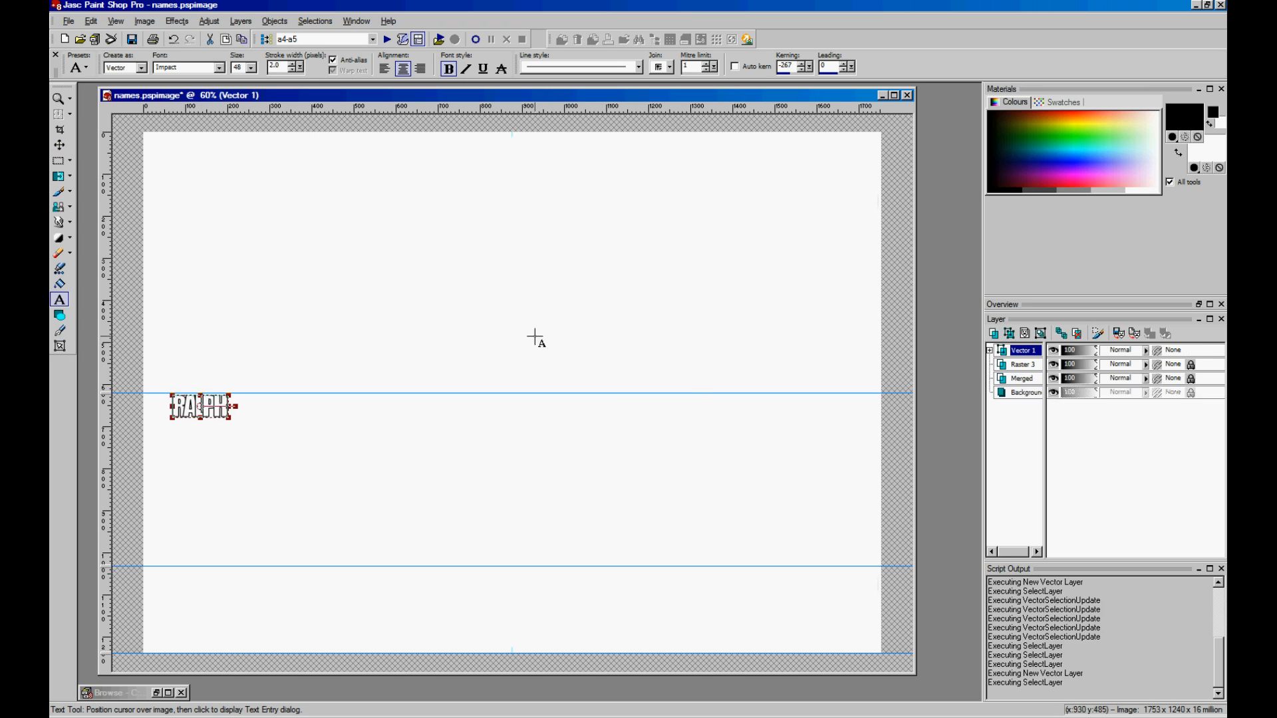
{"action": "left_click_drag", "start_coordinate": [200, 407], "coordinate": [872, 654]}
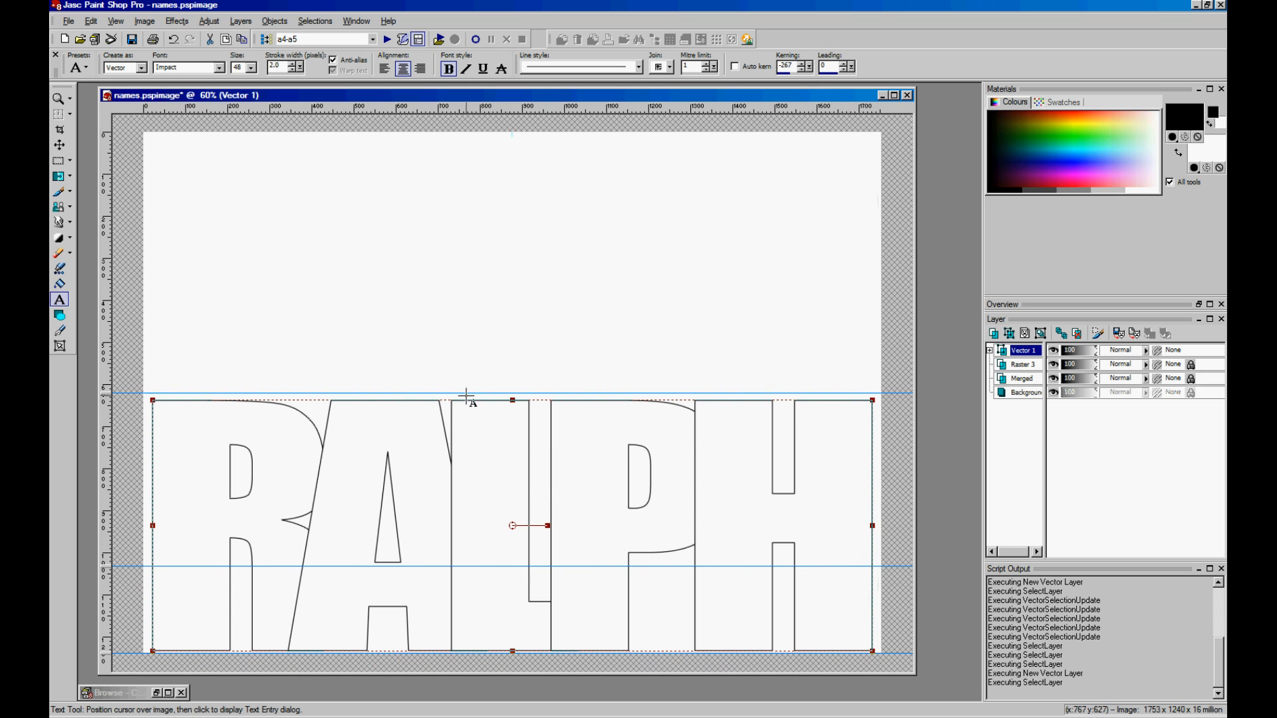
{"action": "left_click_drag", "start_coordinate": [513, 399], "coordinate": [513, 394]}
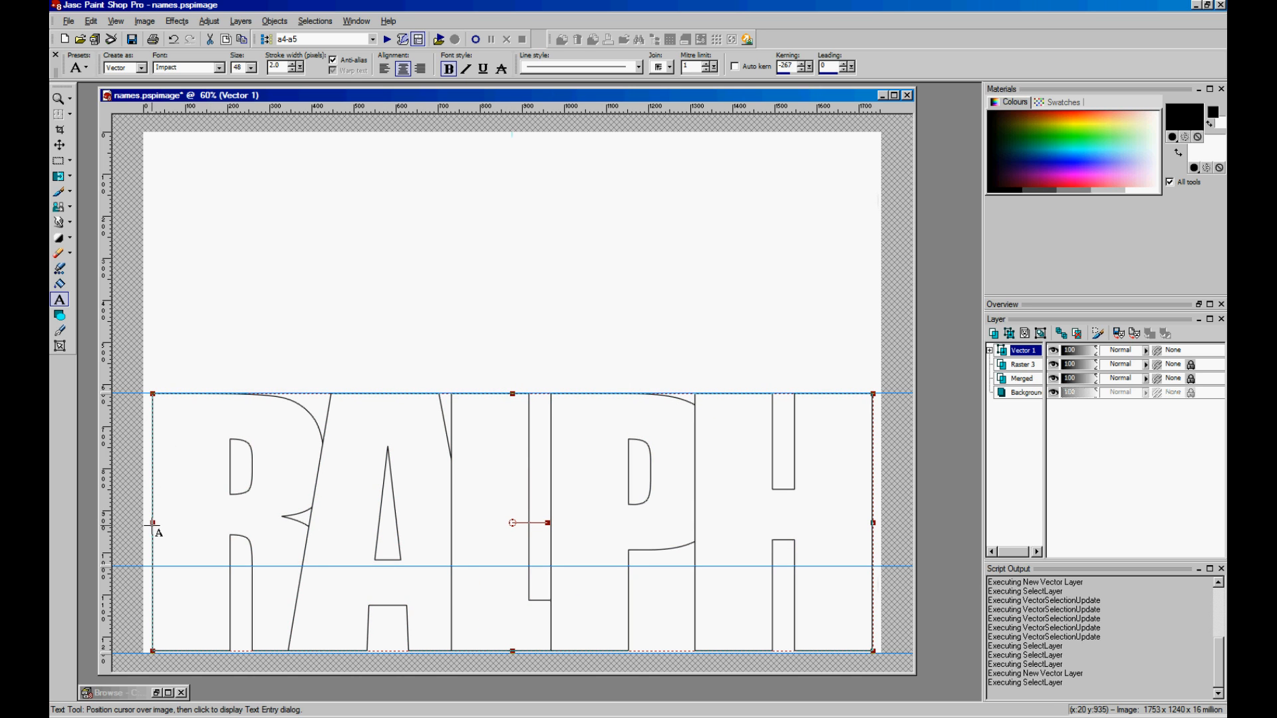
{"action": "left_click_drag", "start_coordinate": [153, 523], "coordinate": [147, 523]}
{"action": "left_click_drag", "start_coordinate": [509, 651], "coordinate": [509, 653]}
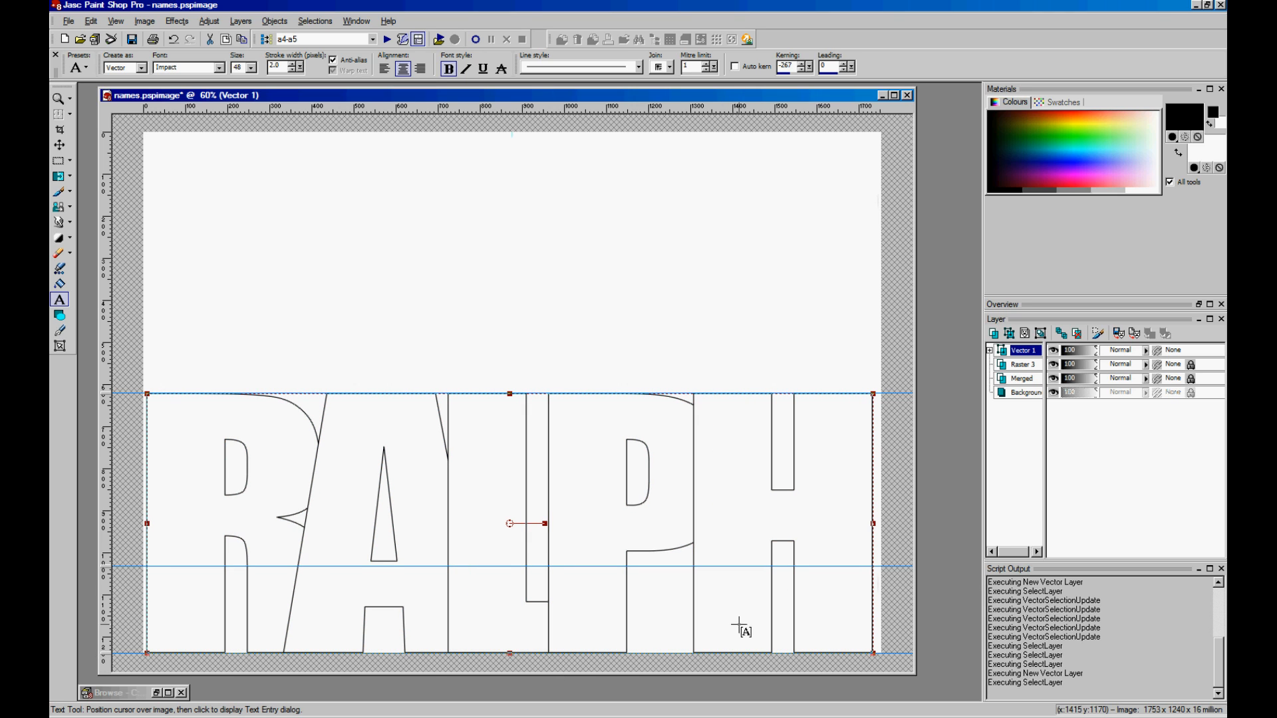
{"action": "left_click_drag", "start_coordinate": [873, 524], "coordinate": [878, 524]}
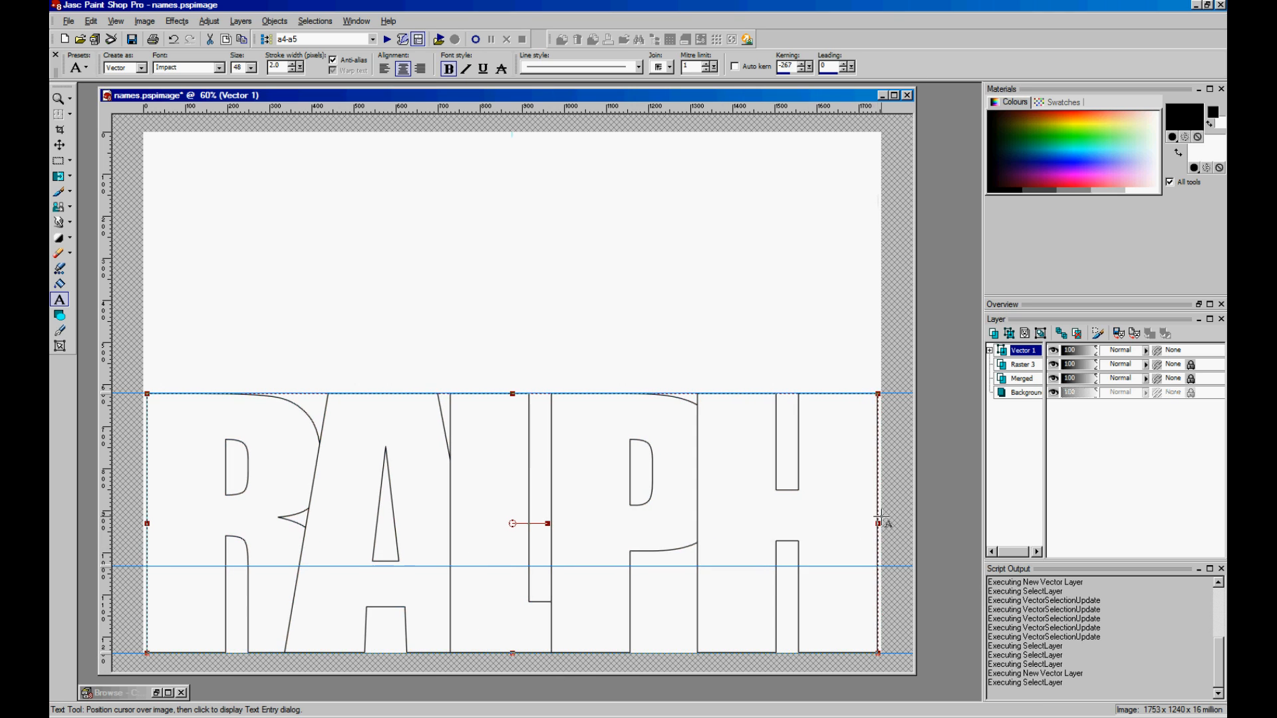
{"action": "left_click", "coordinate": [989, 351]}
- Convert RALPH to curves and select its R and A letter shapes
{"action": "right_click", "coordinate": [1025, 365]}
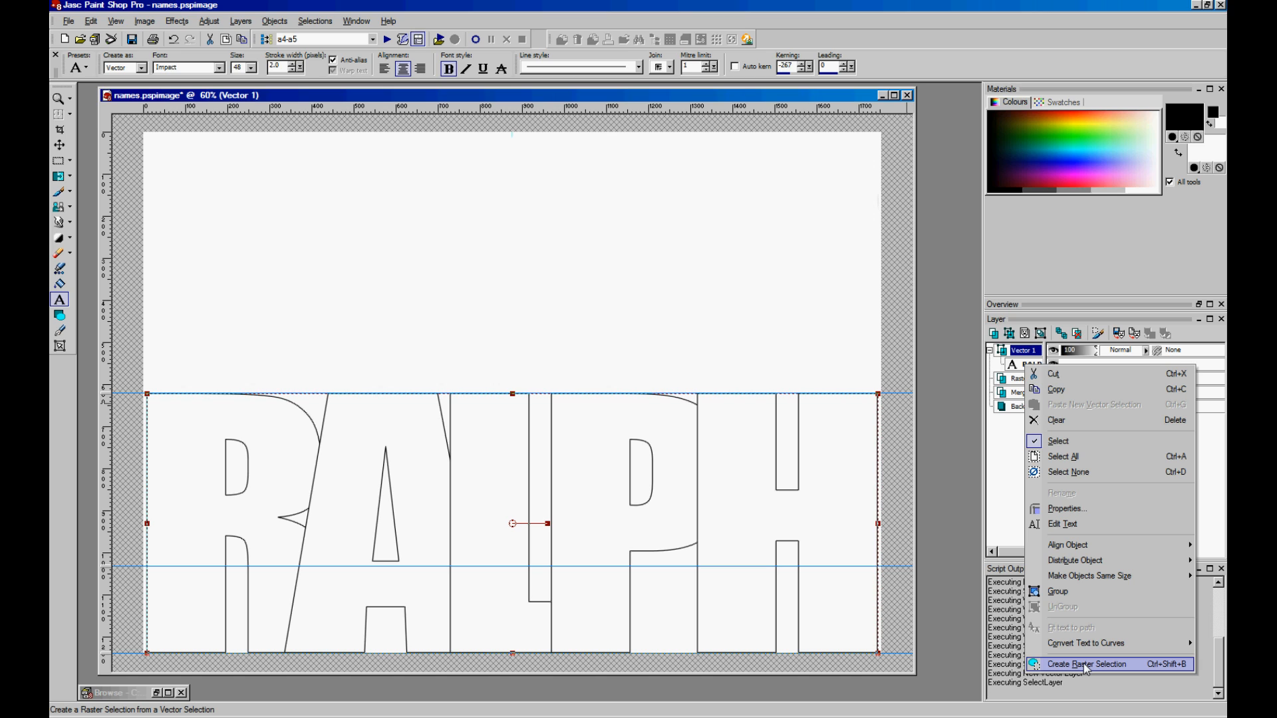
{"action": "mouse_move", "coordinate": [1081, 645]}
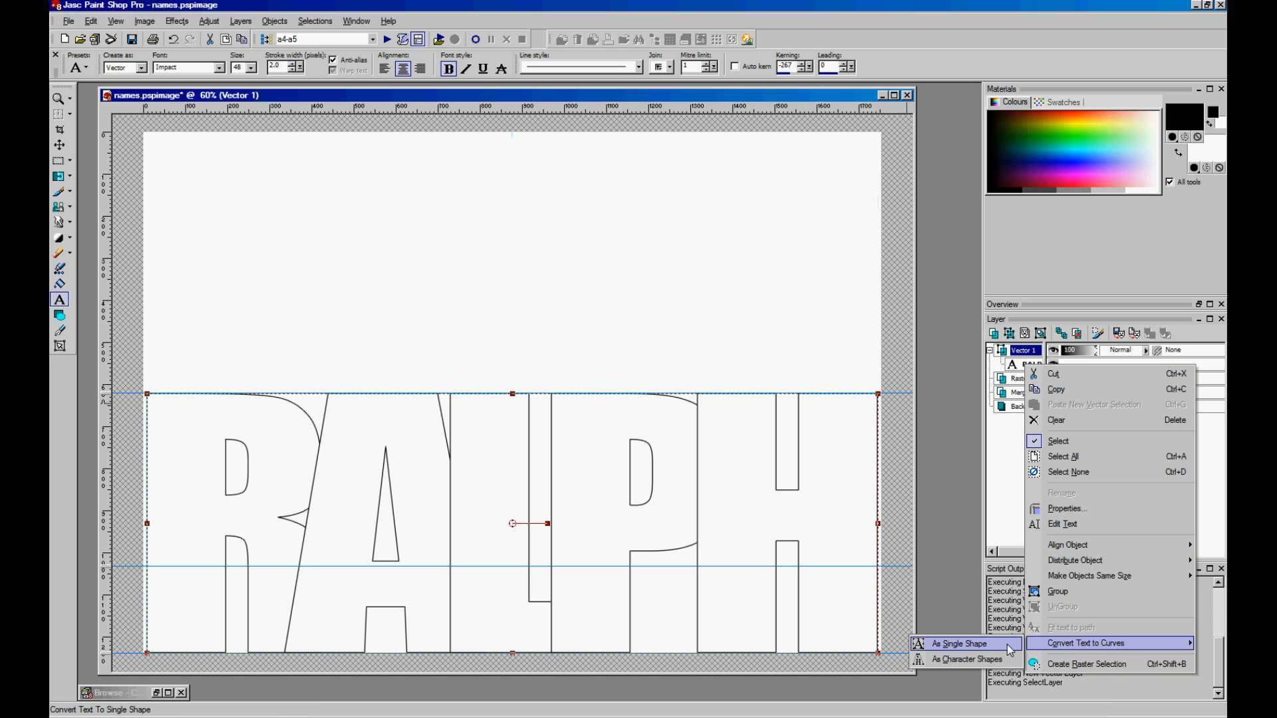
{"action": "left_click", "coordinate": [958, 660]}
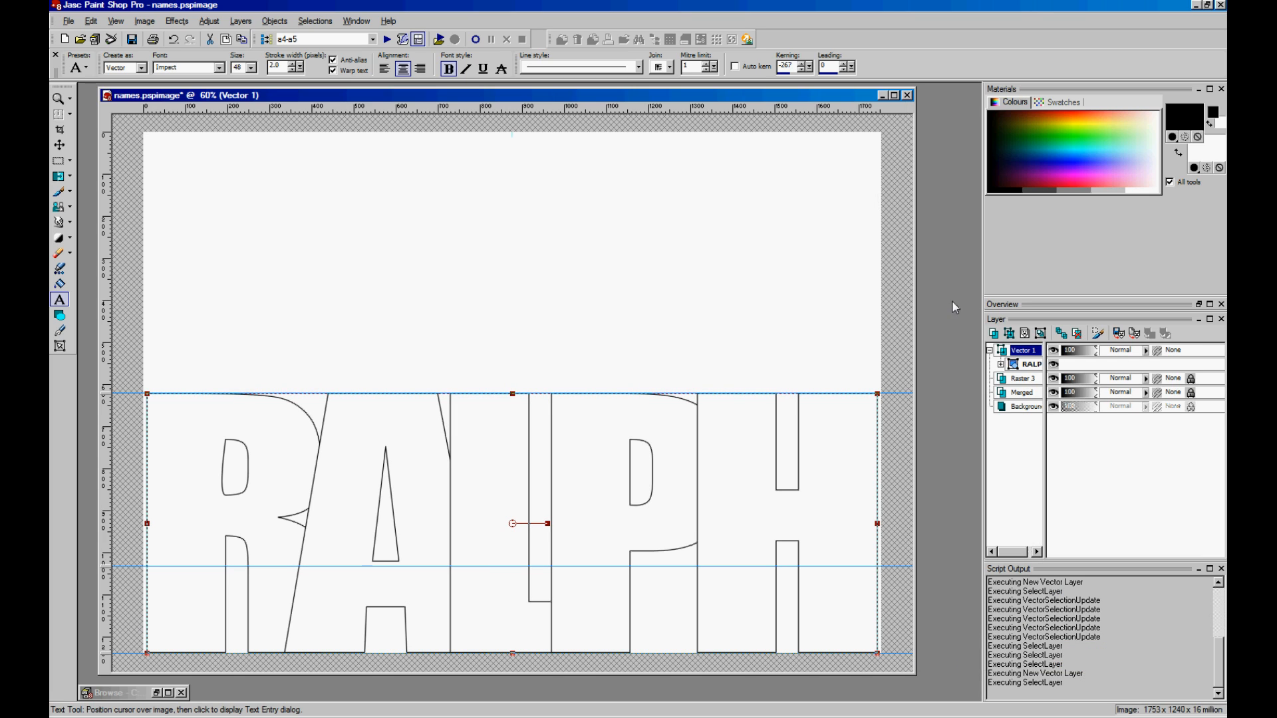
{"action": "left_click", "coordinate": [1001, 365]}
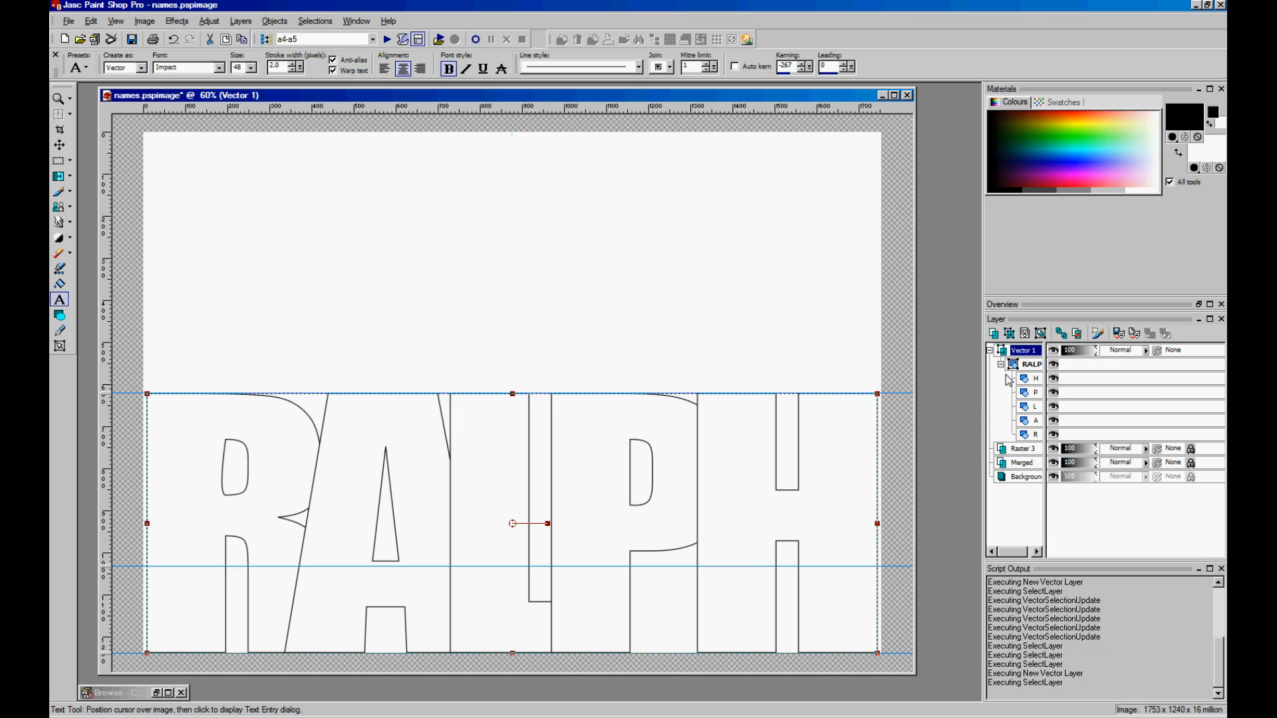
{"action": "left_click", "coordinate": [1035, 434]}
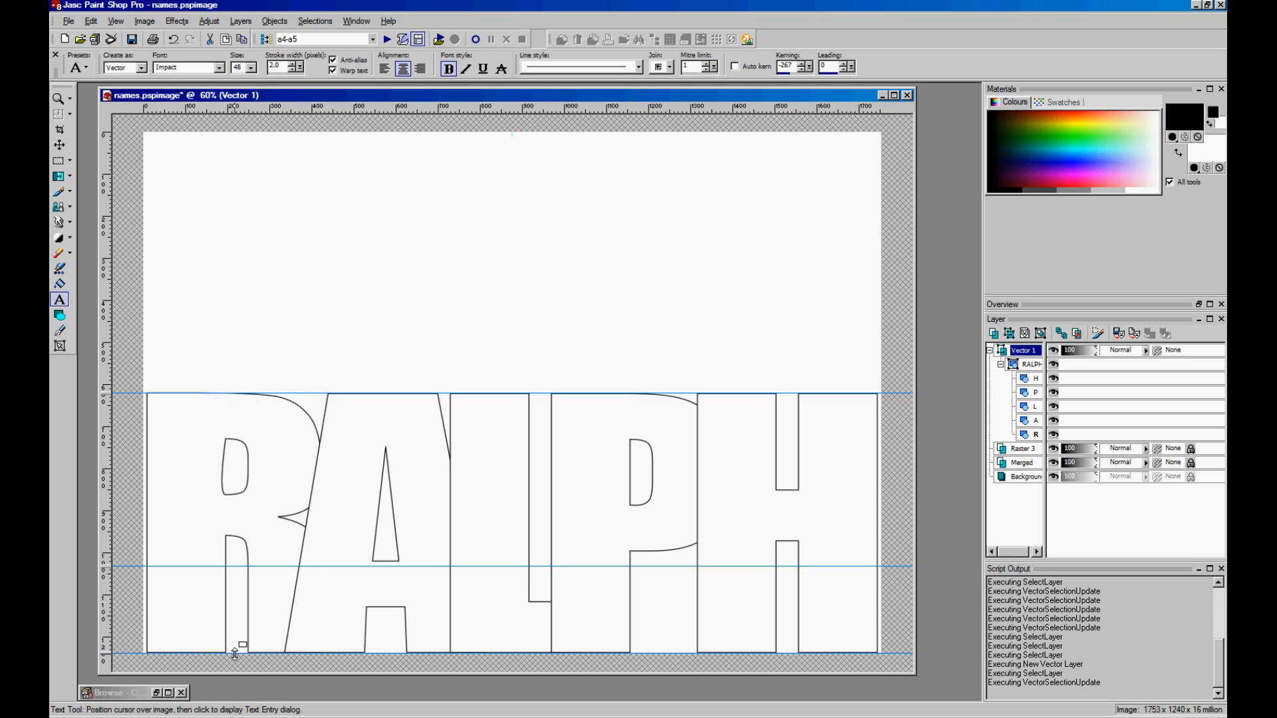
{"action": "left_click", "coordinate": [1029, 422]}
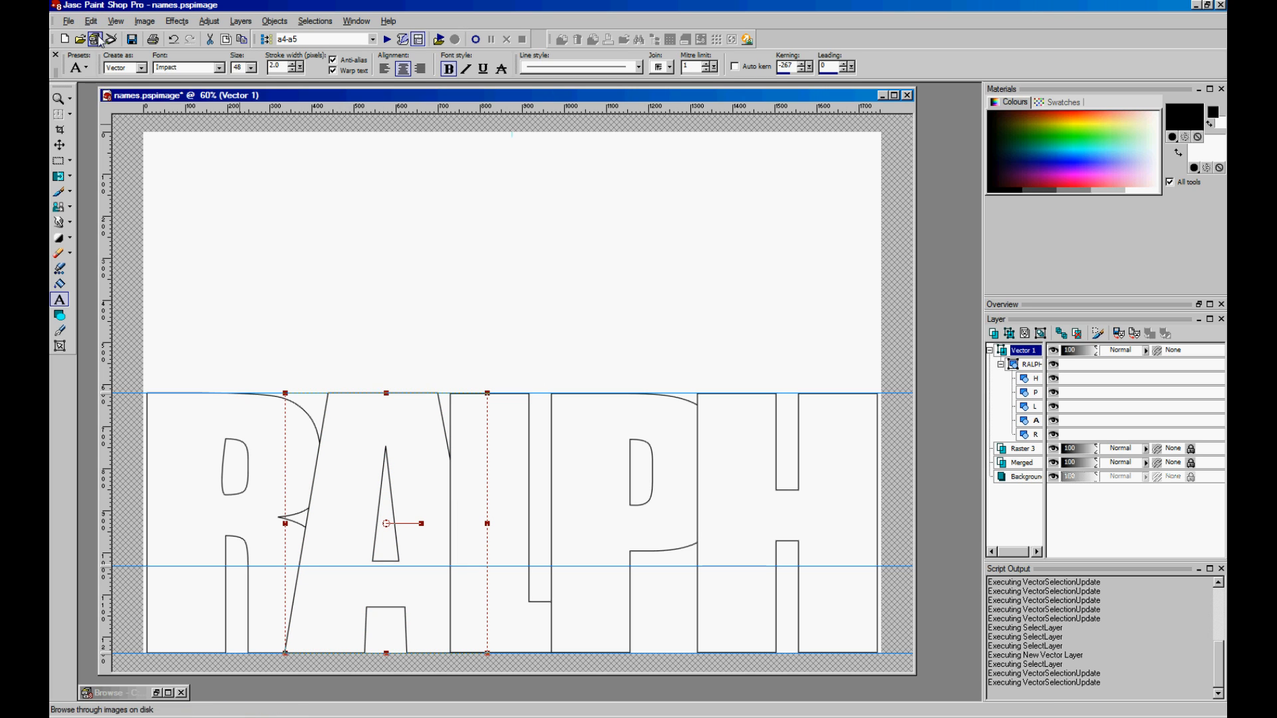
- Select the L sublayer and stretch it upward well above P, H and the other letters
{"action": "left_click", "coordinate": [116, 21]}
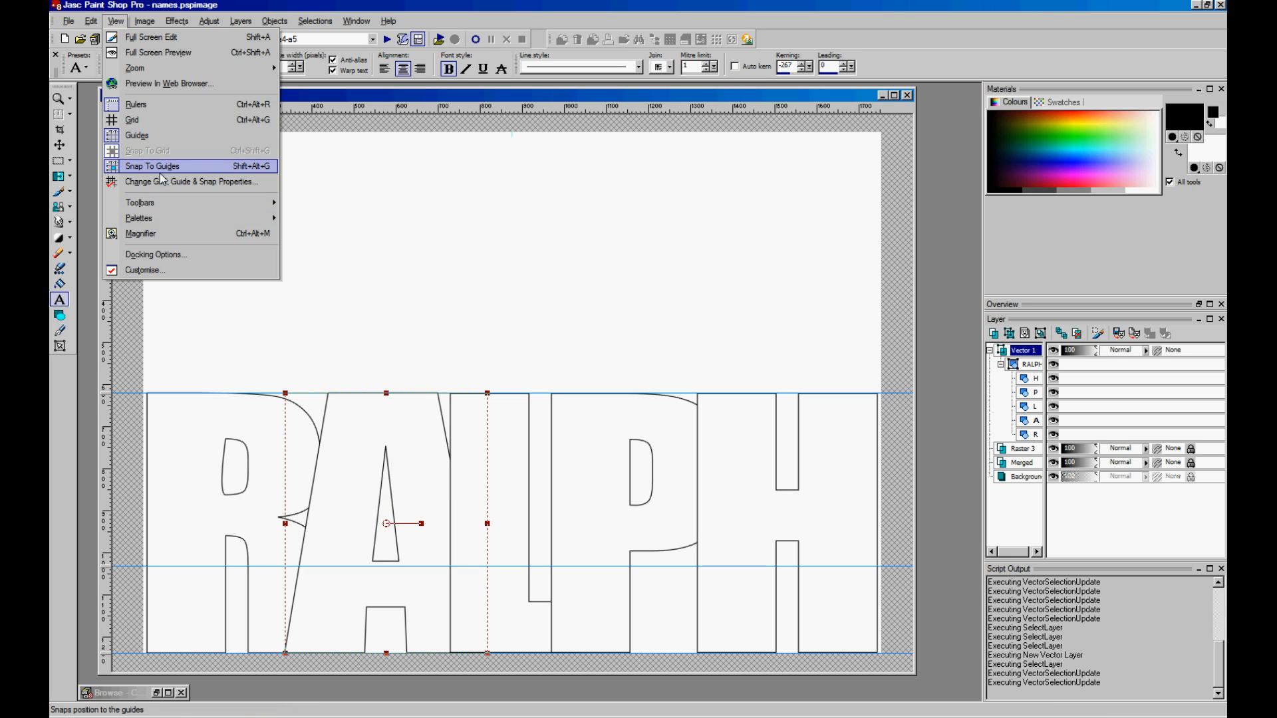
{"action": "left_click", "coordinate": [401, 101]}
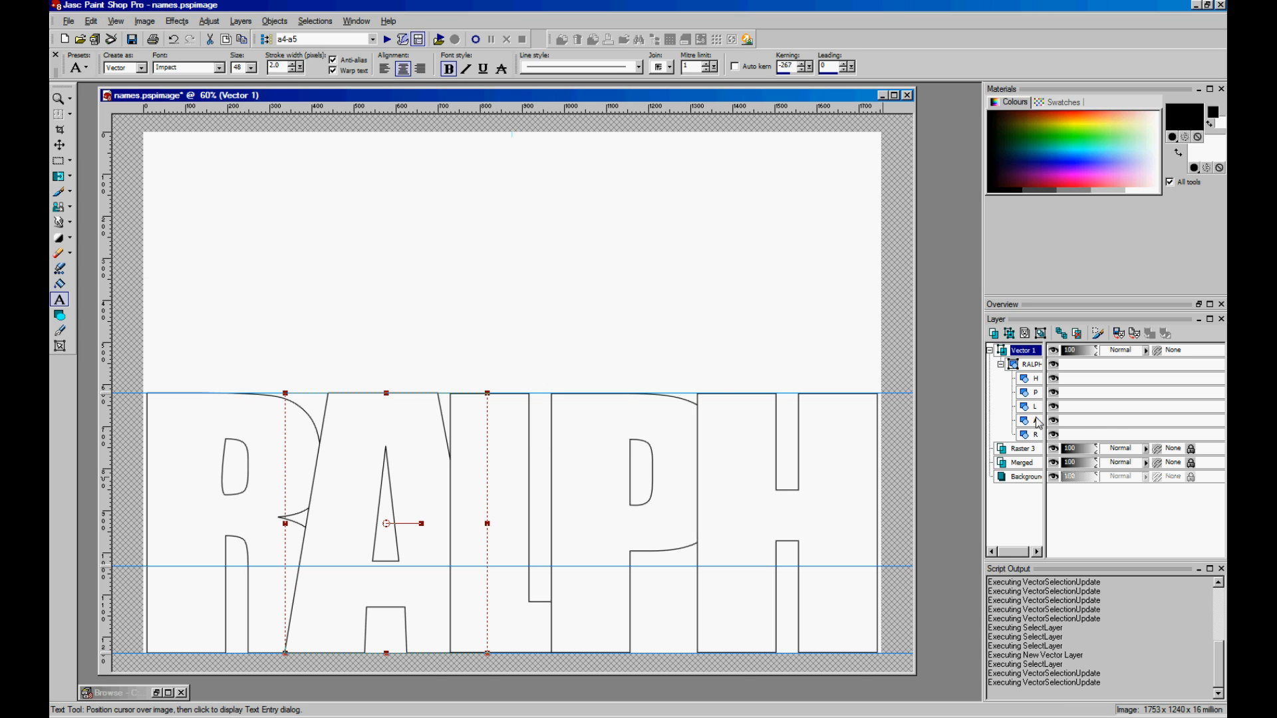
{"action": "left_click", "coordinate": [1034, 393]}
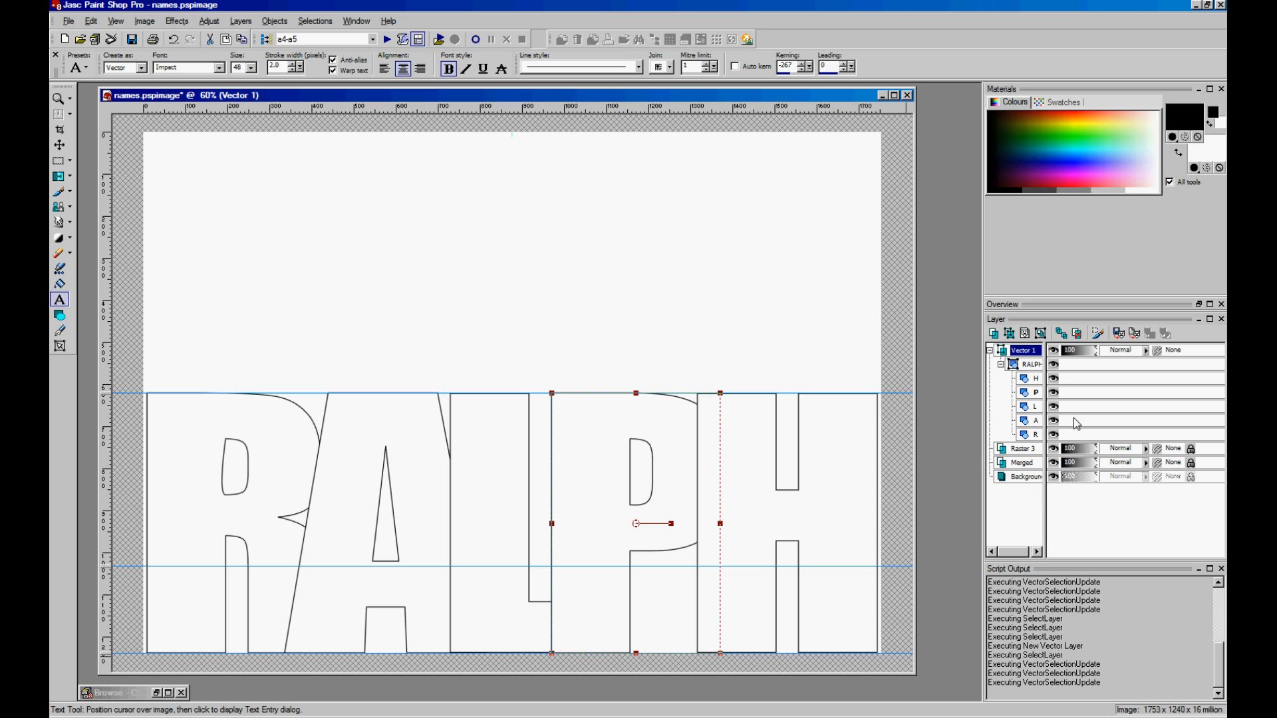
{"action": "left_click", "coordinate": [1034, 379]}
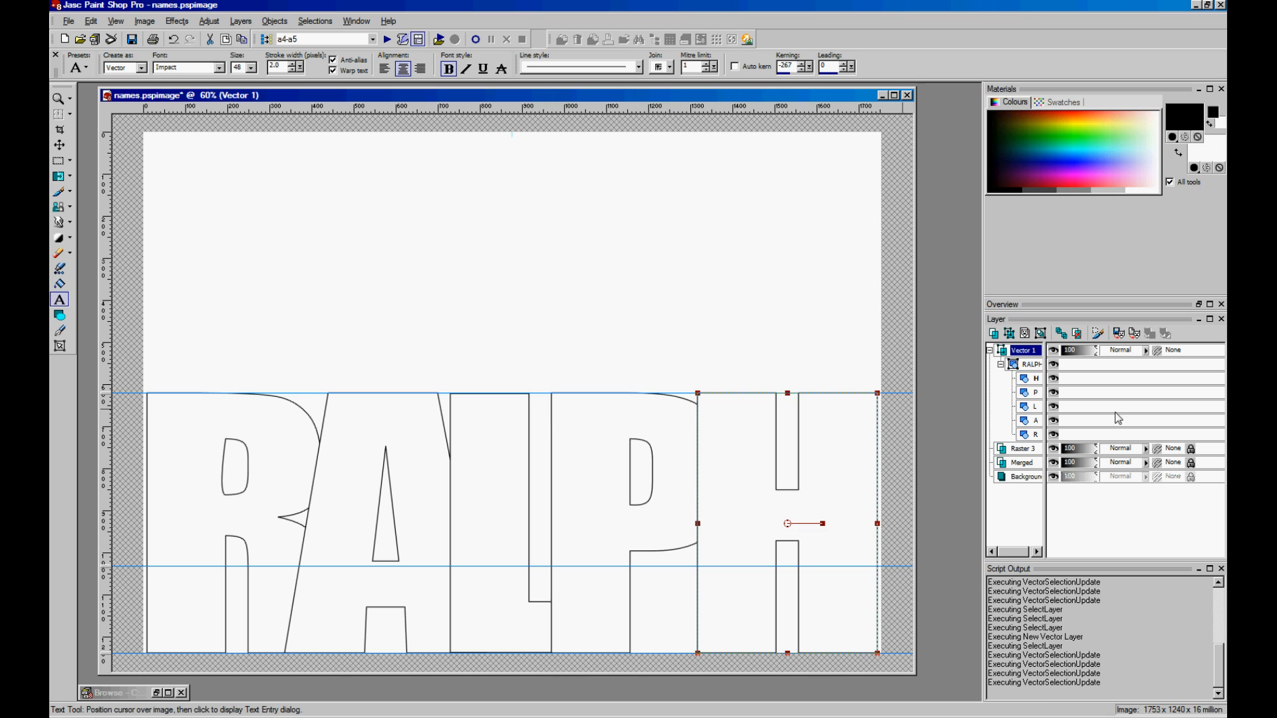
{"action": "left_click", "coordinate": [1037, 408]}
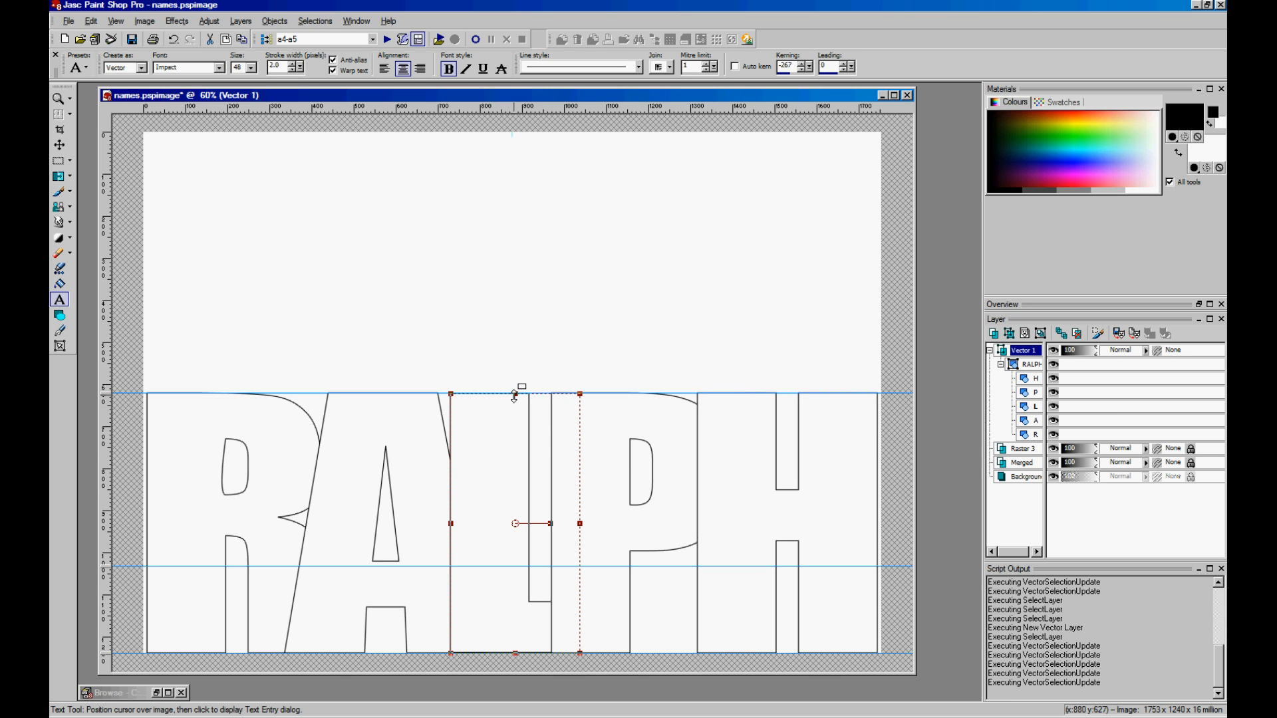
{"action": "left_click_drag", "start_coordinate": [515, 393], "coordinate": [515, 212]}
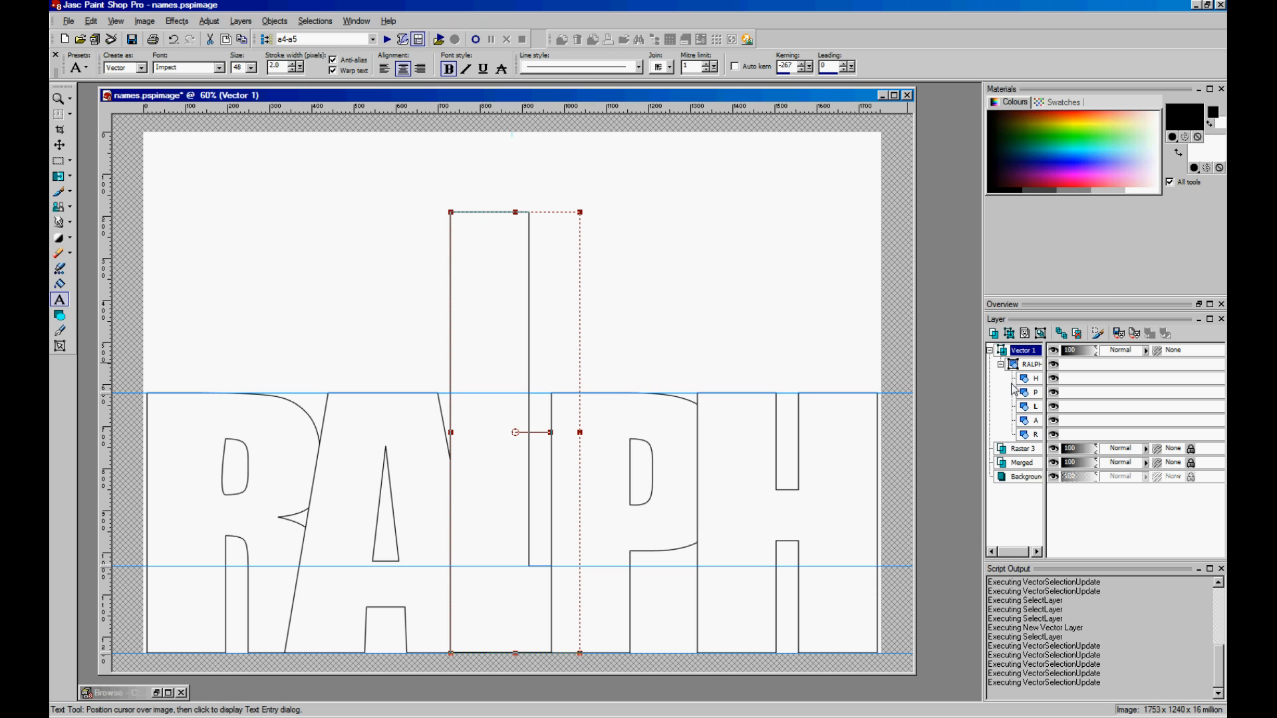
{"action": "left_click", "coordinate": [989, 350]}
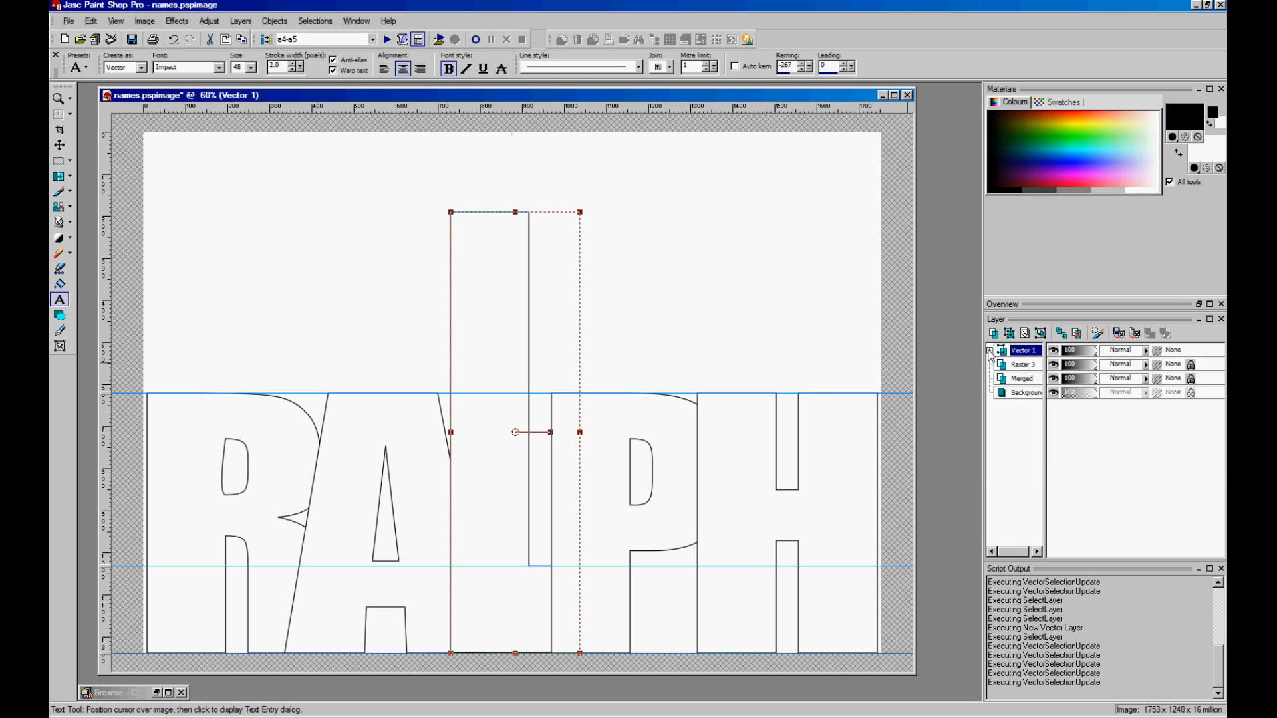
- Convert Vector 1 to a raster layer and select a rectangle around the tall L's top
{"action": "right_click", "coordinate": [1025, 352]}
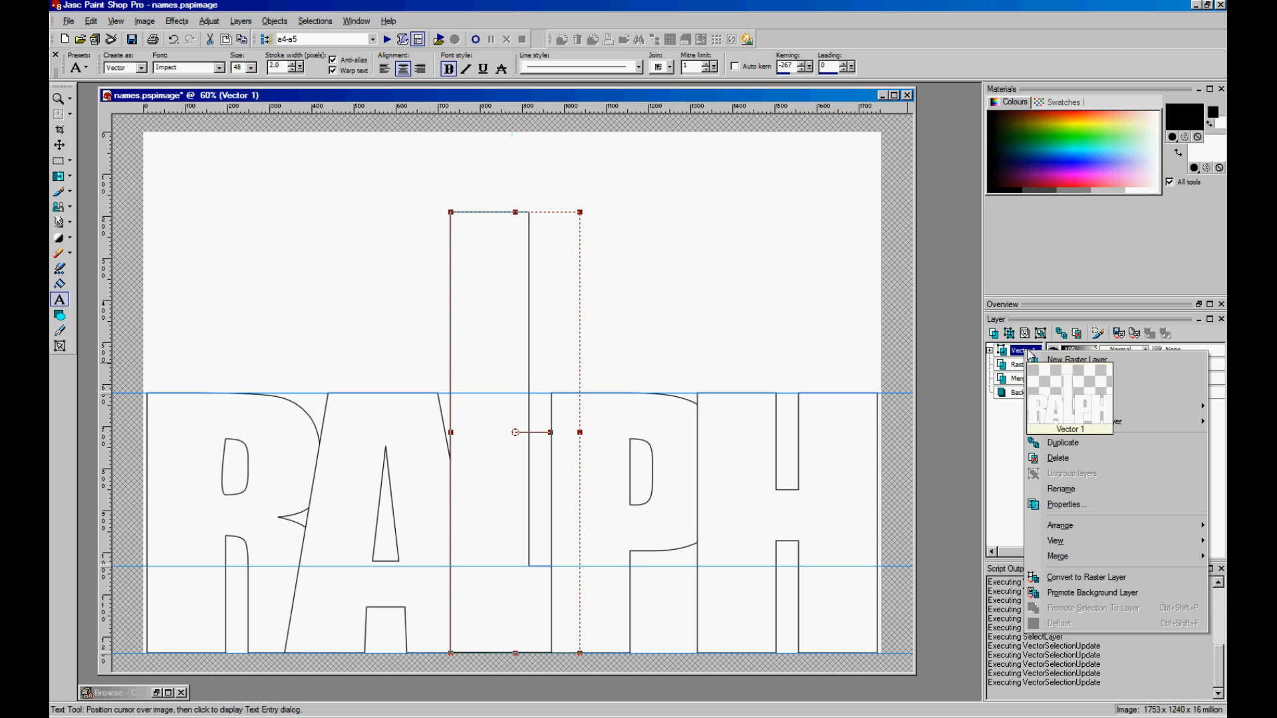
{"action": "left_click", "coordinate": [1081, 580]}
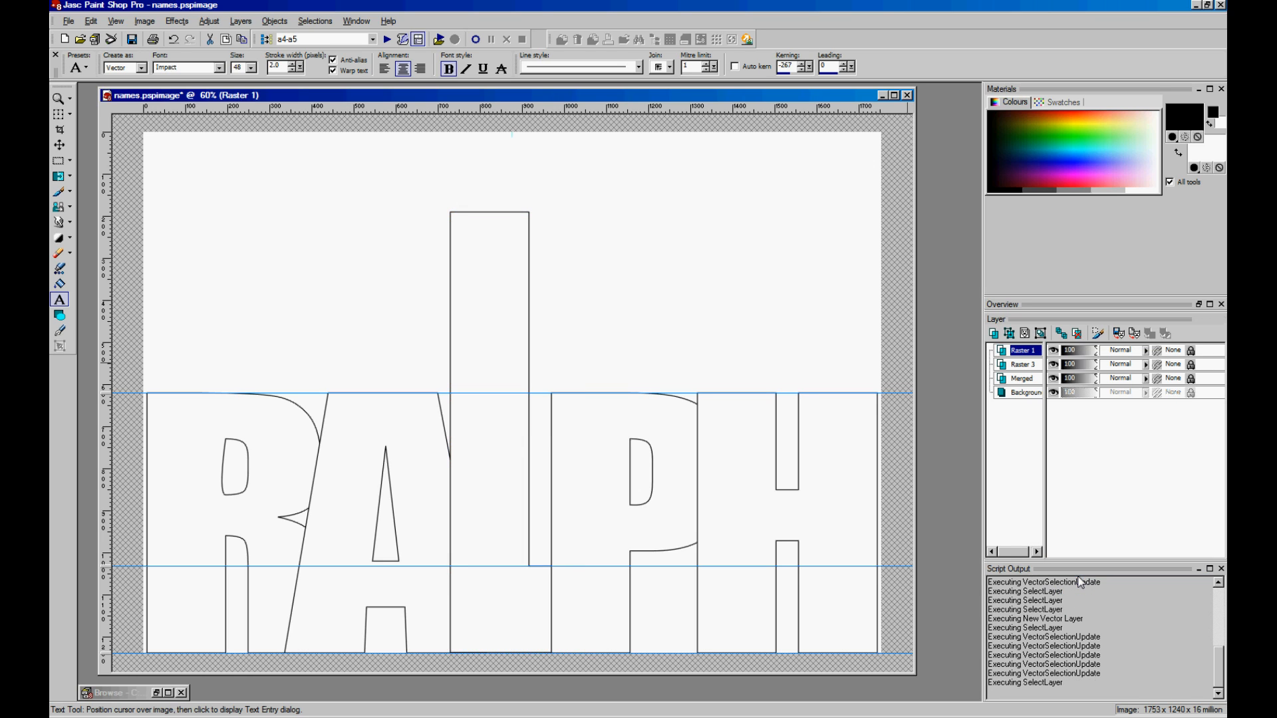
{"action": "left_click", "coordinate": [57, 162]}
{"action": "left_click_drag", "start_coordinate": [439, 202], "coordinate": [541, 251]}
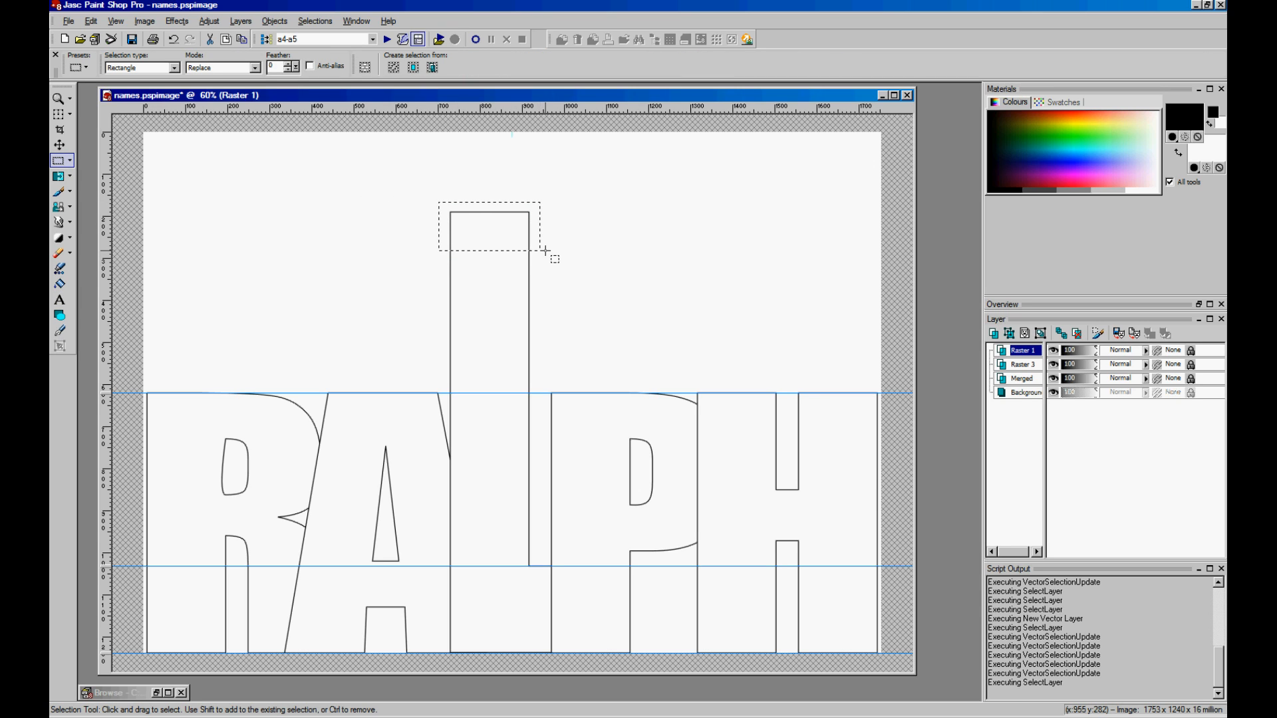
- Copy the selected top of the L and zoom in on the letter tops
{"action": "left_click", "coordinate": [91, 21]}
{"action": "left_click", "coordinate": [111, 120]}
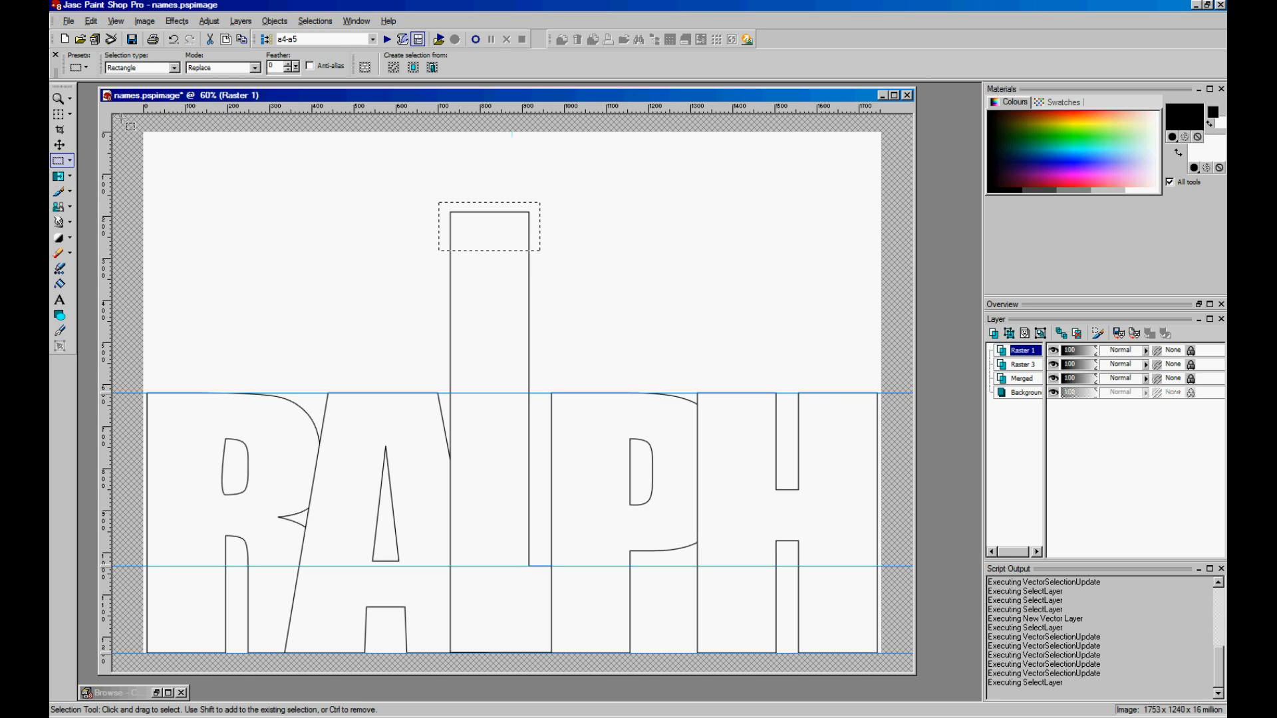
{"action": "left_click", "coordinate": [59, 99]}
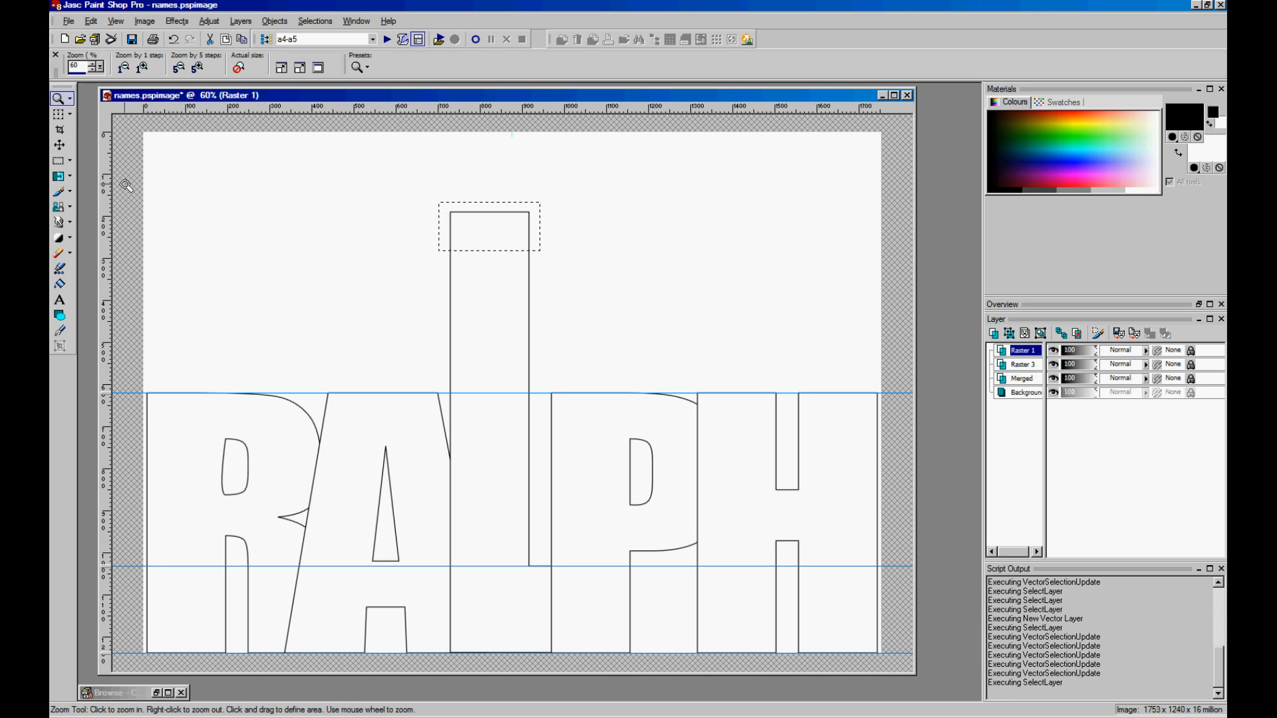
{"action": "left_click", "coordinate": [482, 427]}
{"action": "left_click", "coordinate": [542, 396]}
{"action": "left_click", "coordinate": [542, 396]}
{"action": "left_click", "coordinate": [542, 395]}
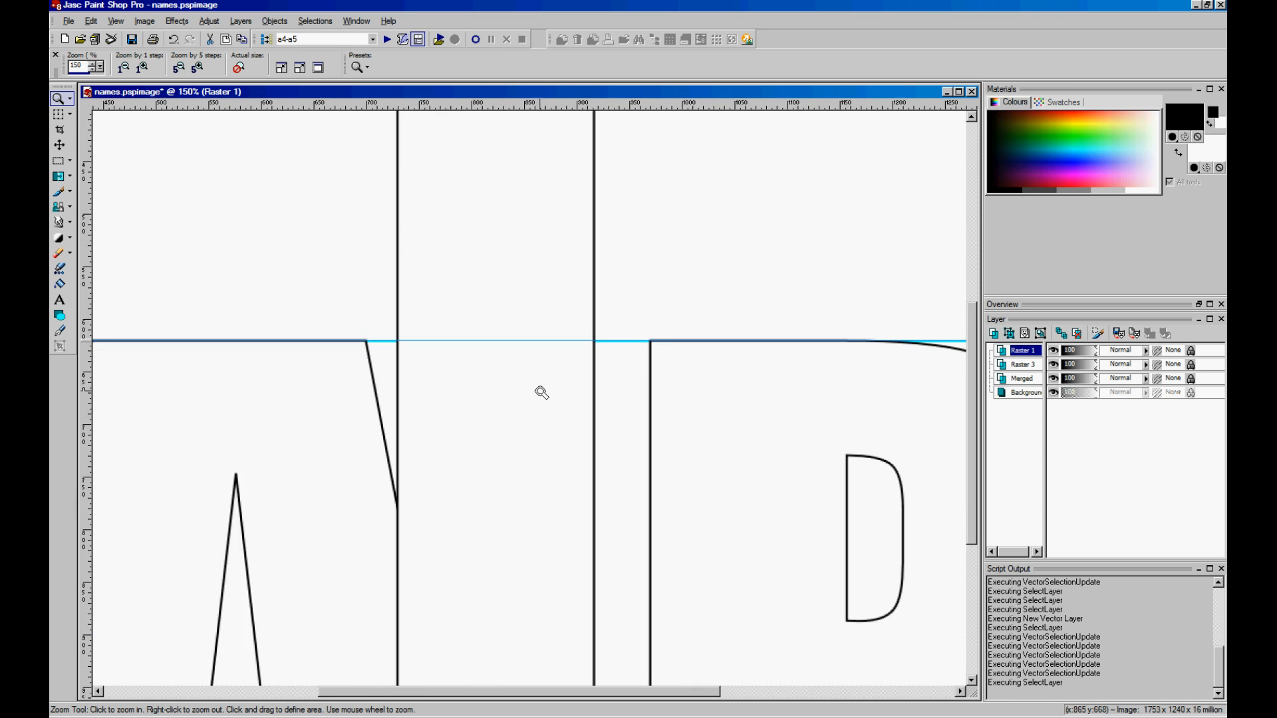
{"action": "left_click", "coordinate": [535, 395]}
{"action": "left_click", "coordinate": [534, 395]}
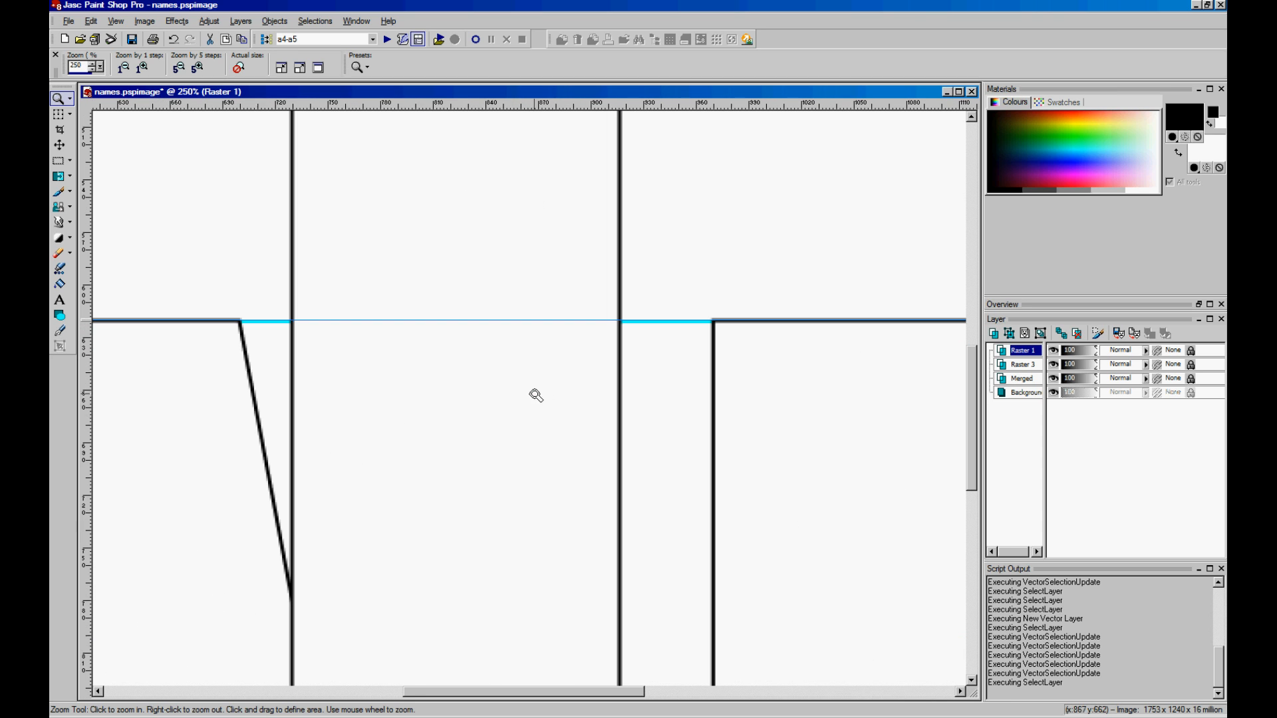
- Paste the copied piece as a new selection, then defloat and deselect it
{"action": "left_click", "coordinate": [91, 22]}
{"action": "mouse_move", "coordinate": [189, 149]}
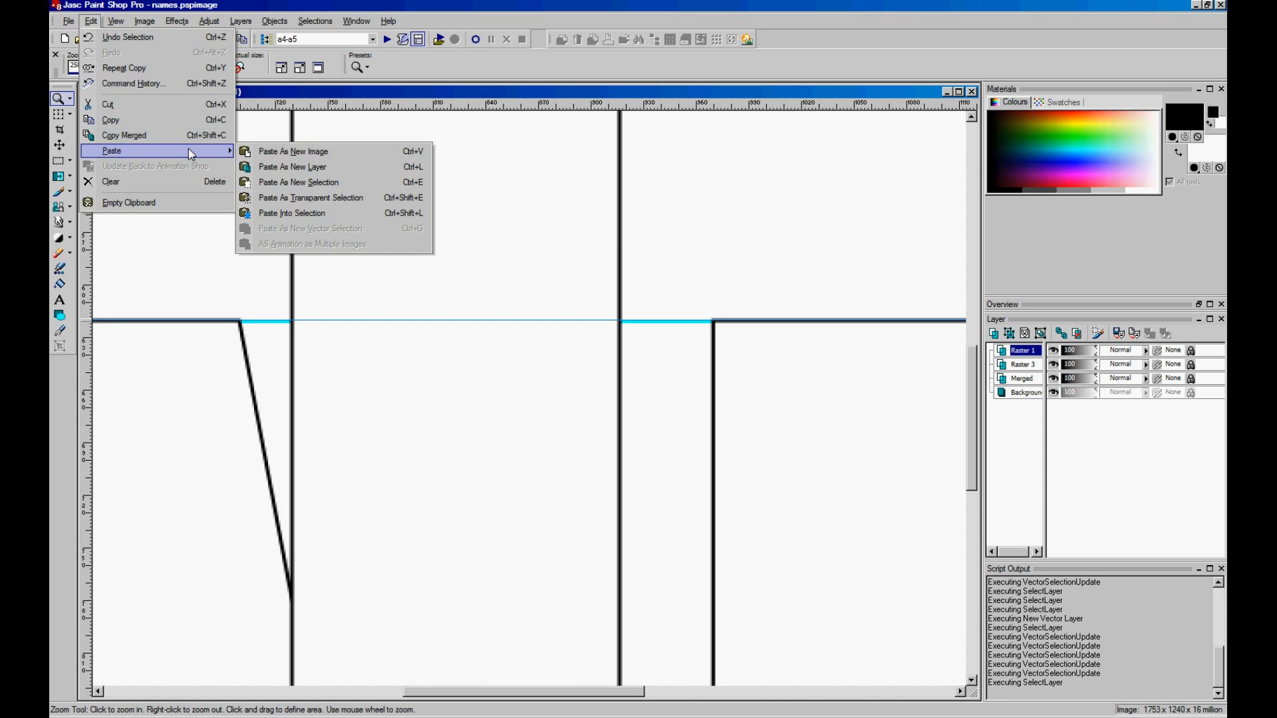
{"action": "left_click", "coordinate": [329, 182]}
{"action": "left_click", "coordinate": [464, 389]}
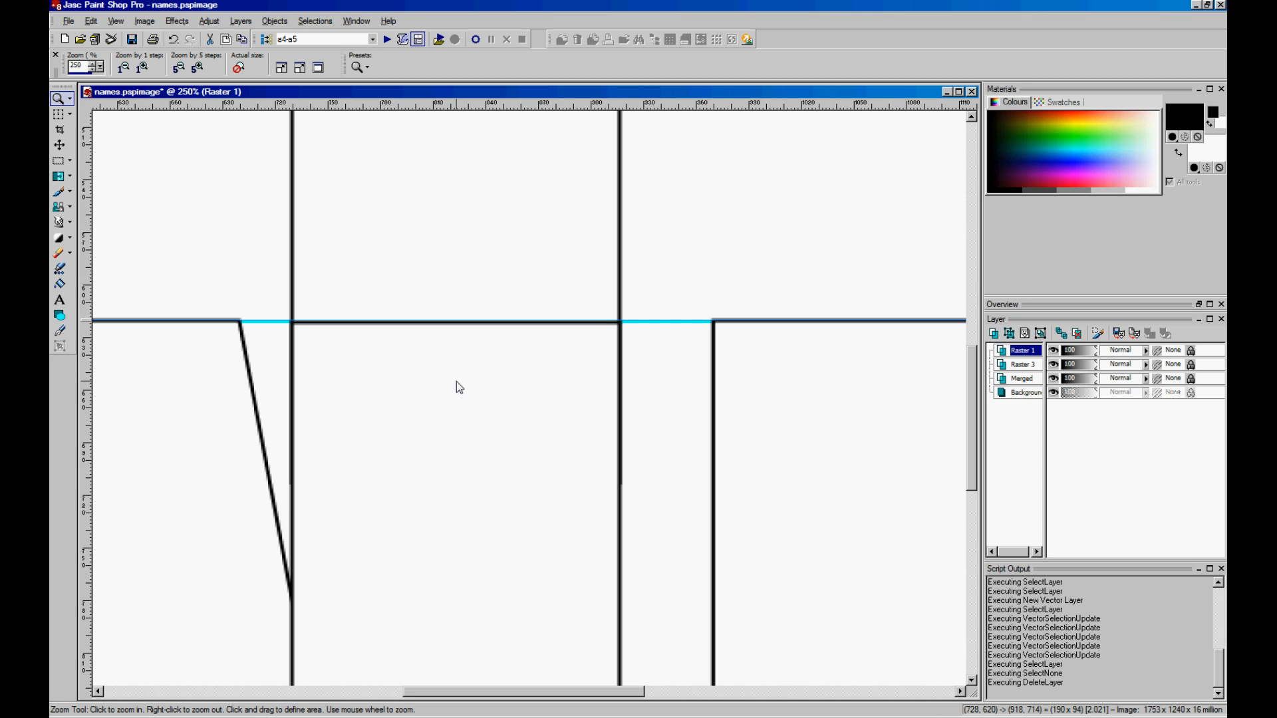
{"action": "left_click", "coordinate": [456, 382]}
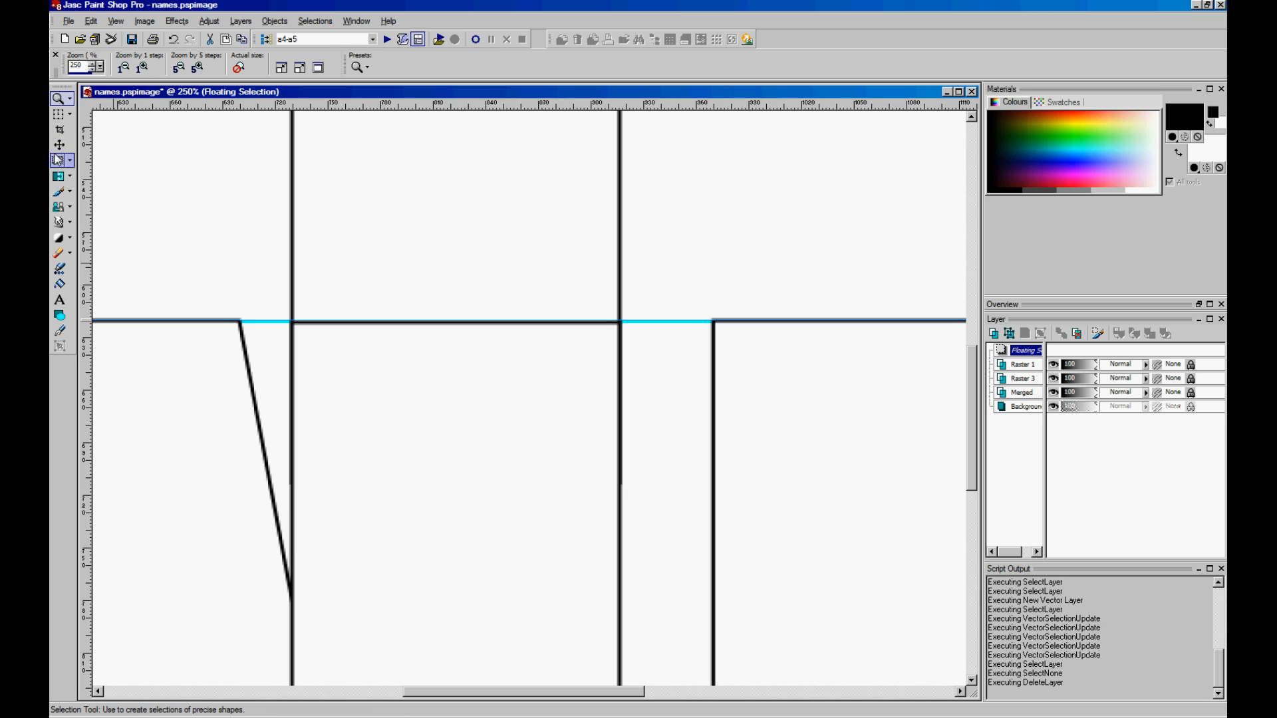
{"action": "left_click", "coordinate": [58, 161]}
{"action": "left_click", "coordinate": [124, 188]}
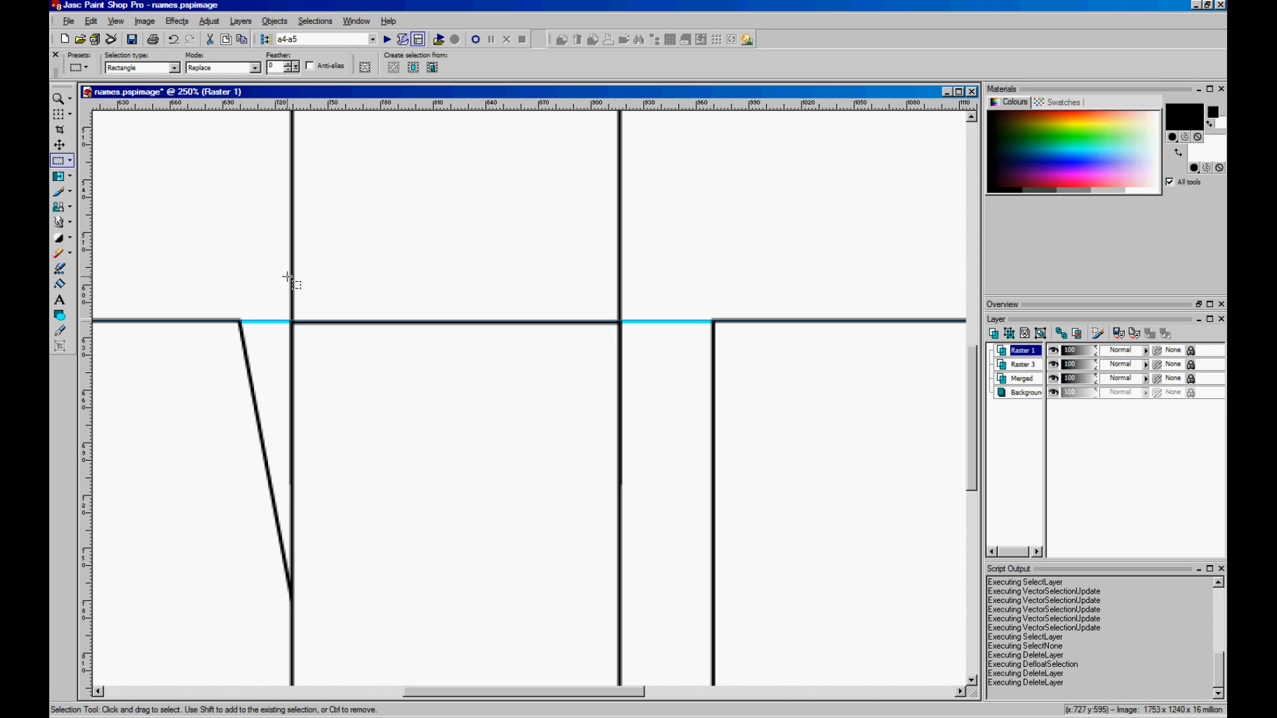
- Cut away the stray rectangle lines above the letters, then zoom out to 50%
{"action": "left_click_drag", "start_coordinate": [286, 320], "coordinate": [642, 391]}
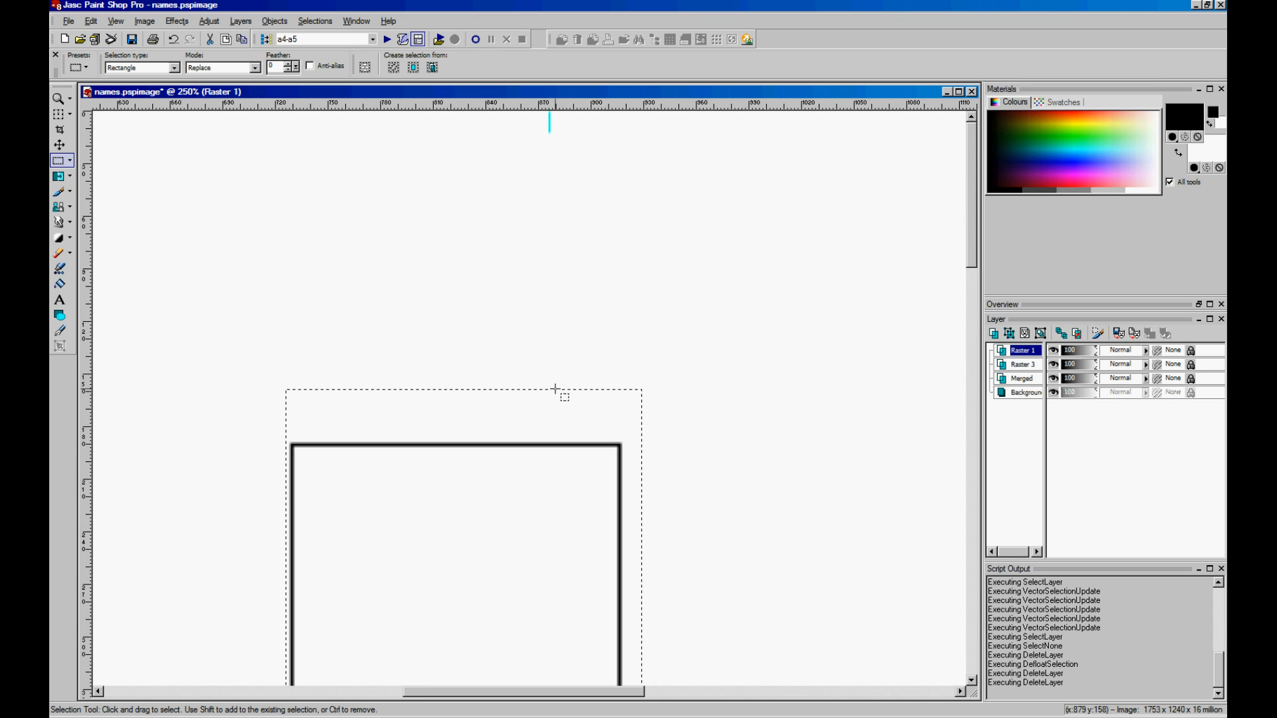
{"action": "key", "text": "ctrl+x"}
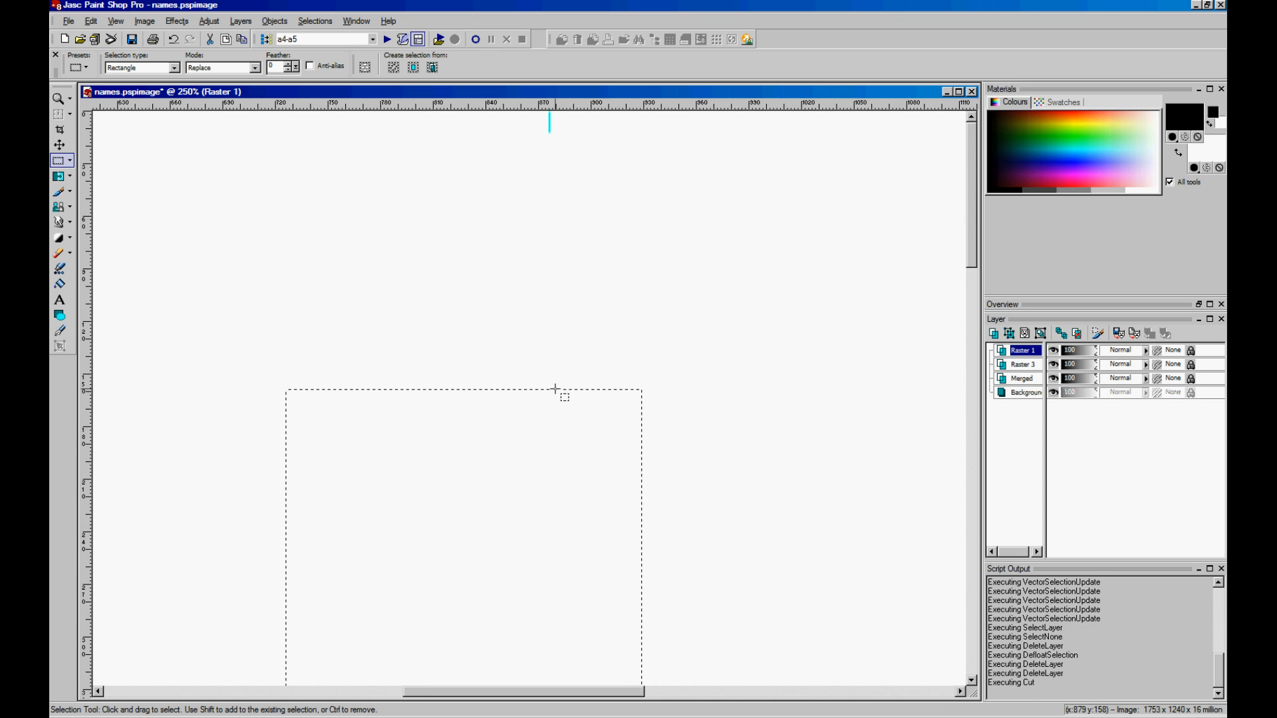
{"action": "key", "text": "Delete"}
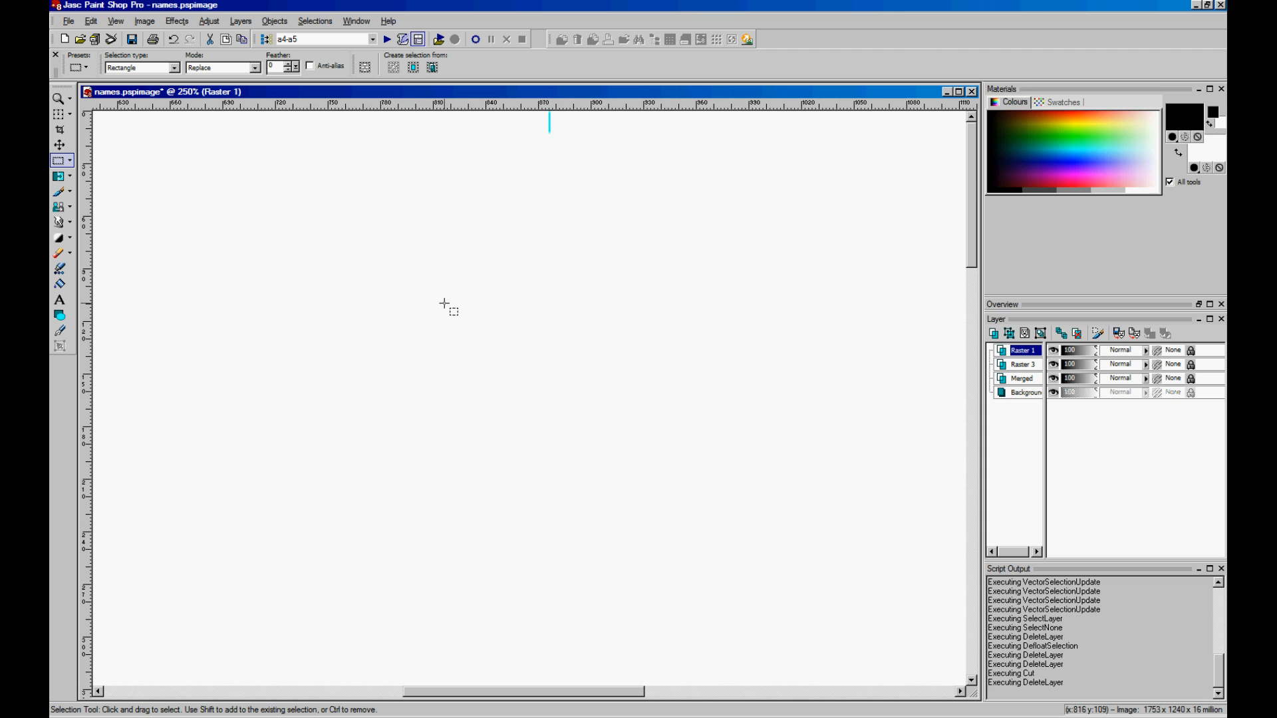
{"action": "left_click", "coordinate": [59, 98]}
{"action": "scroll", "coordinate": [513, 460], "scroll_direction": "down", "scroll_amount": 3}
{"action": "scroll", "coordinate": [511, 461], "scroll_direction": "down", "scroll_amount": 3}
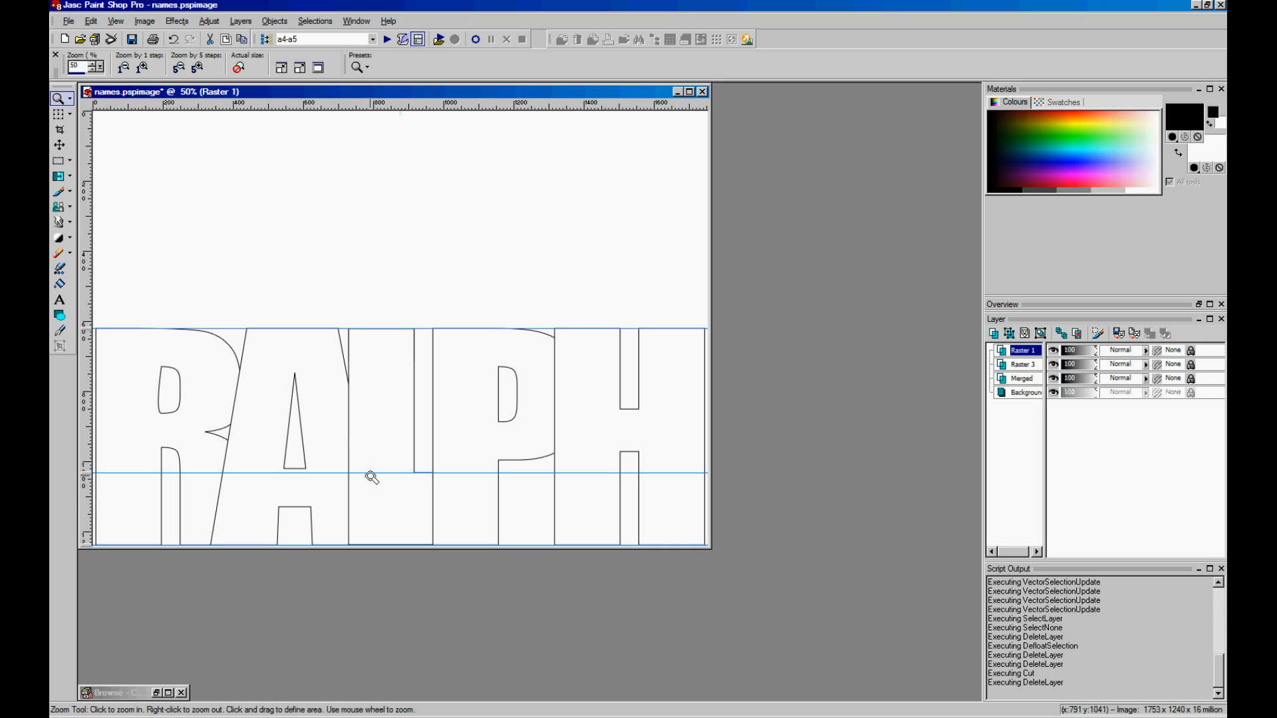
- Export the image through JPEG Optimiser as ralph01.jpg in designs_working
{"action": "left_click_drag", "start_coordinate": [403, 95], "coordinate": [489, 138]}
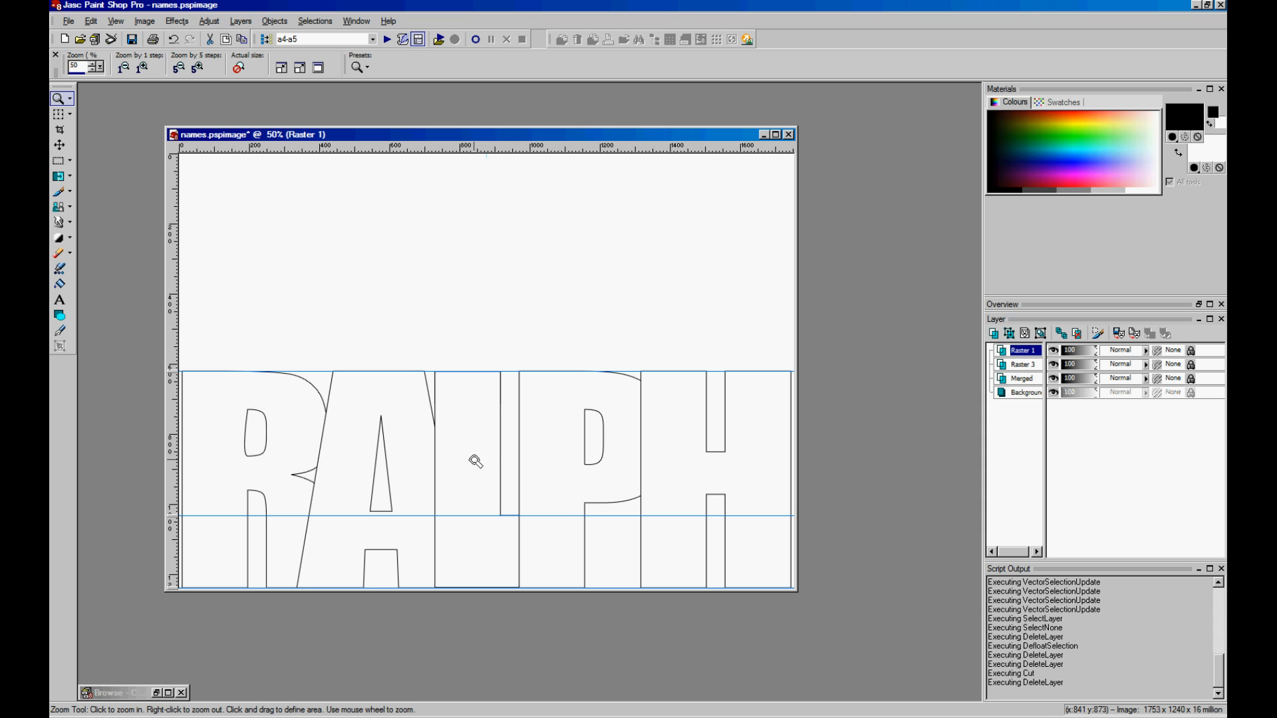
{"action": "left_click", "coordinate": [69, 21]}
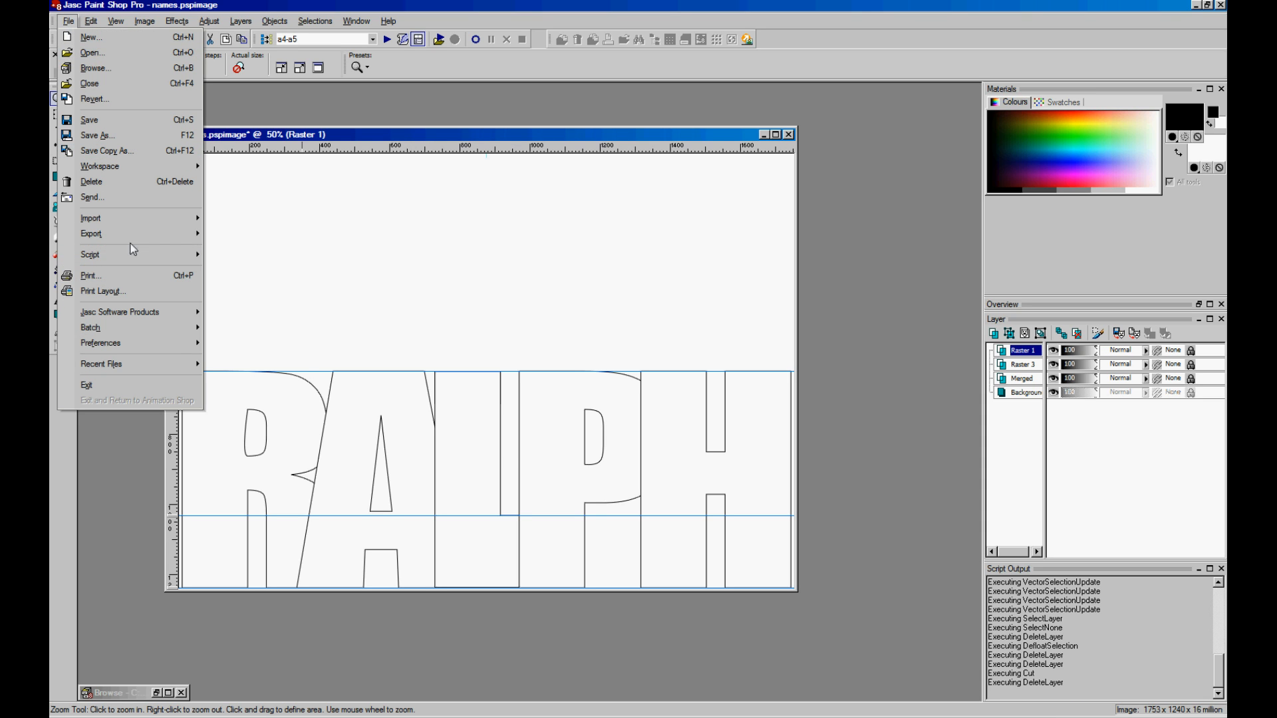
{"action": "mouse_move", "coordinate": [137, 233]}
{"action": "left_click", "coordinate": [267, 293]}
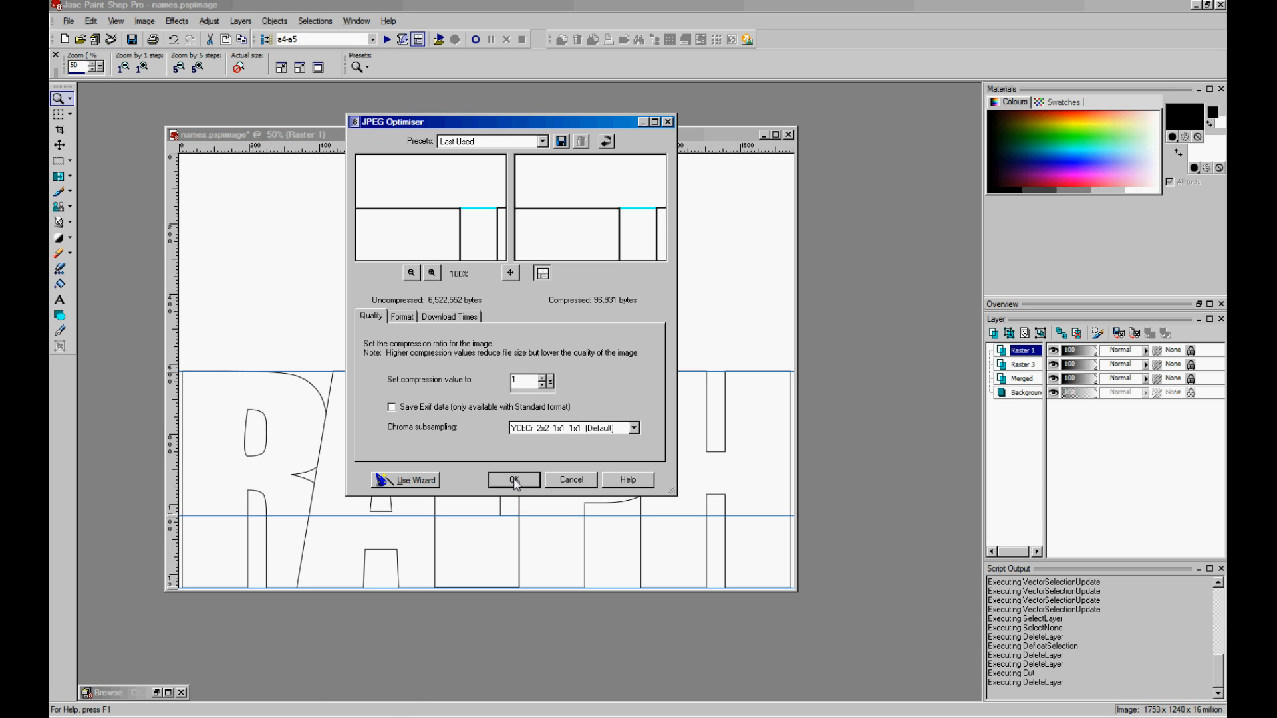
{"action": "left_click", "coordinate": [515, 480]}
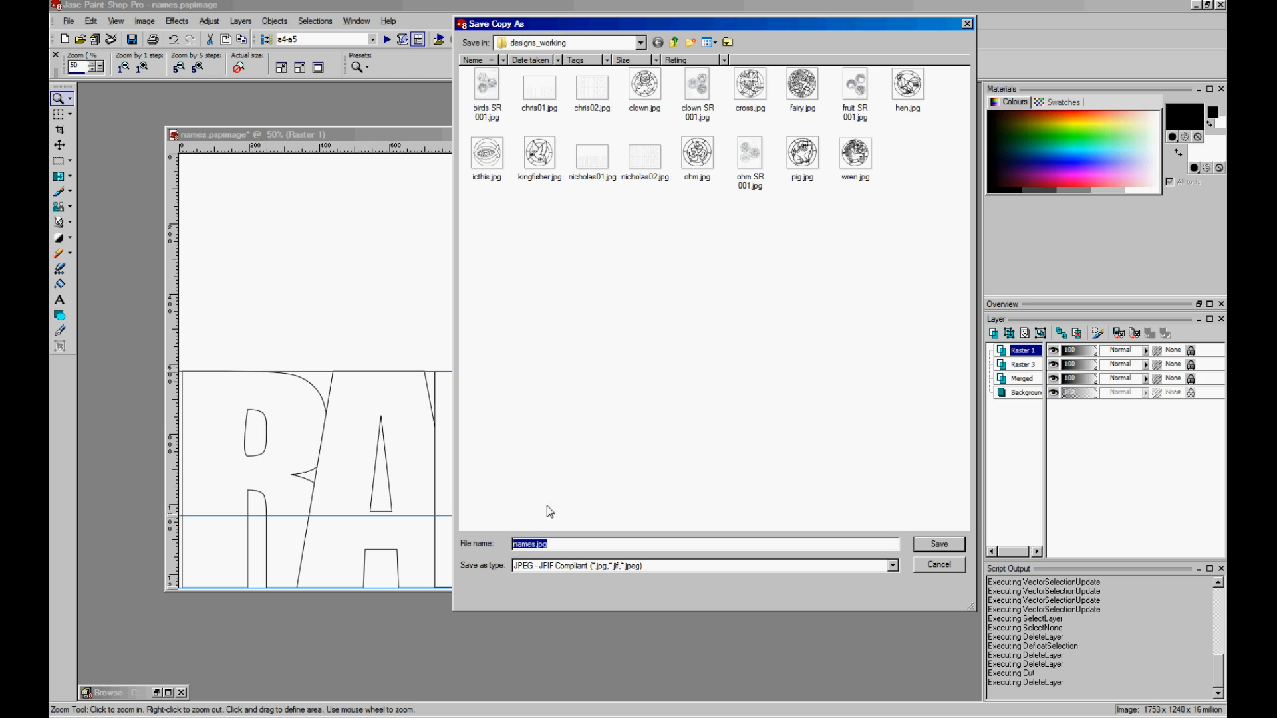
{"action": "double_click", "coordinate": [534, 543]}
{"action": "type", "text": "ralph01"}
{"action": "left_click", "coordinate": [939, 544]}
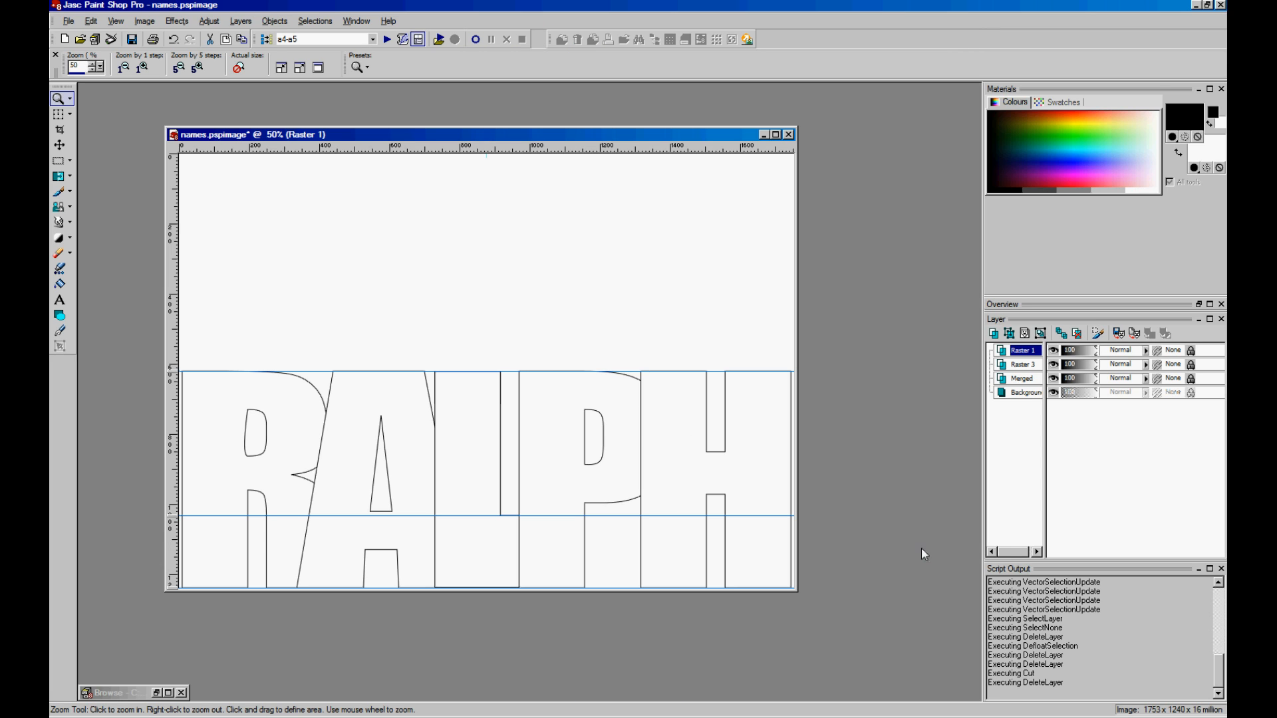
- Duplicate Raster 1 and flip the copy upside down
{"action": "right_click", "coordinate": [1023, 351]}
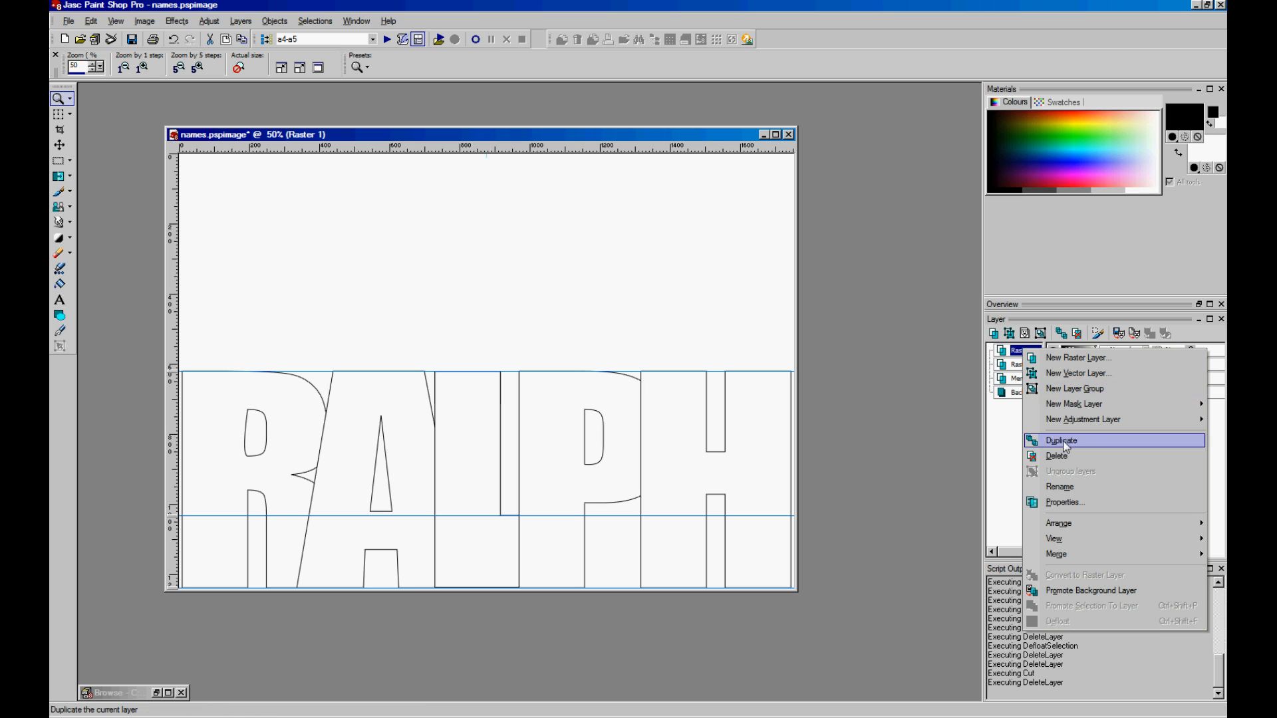
{"action": "left_click", "coordinate": [1062, 441]}
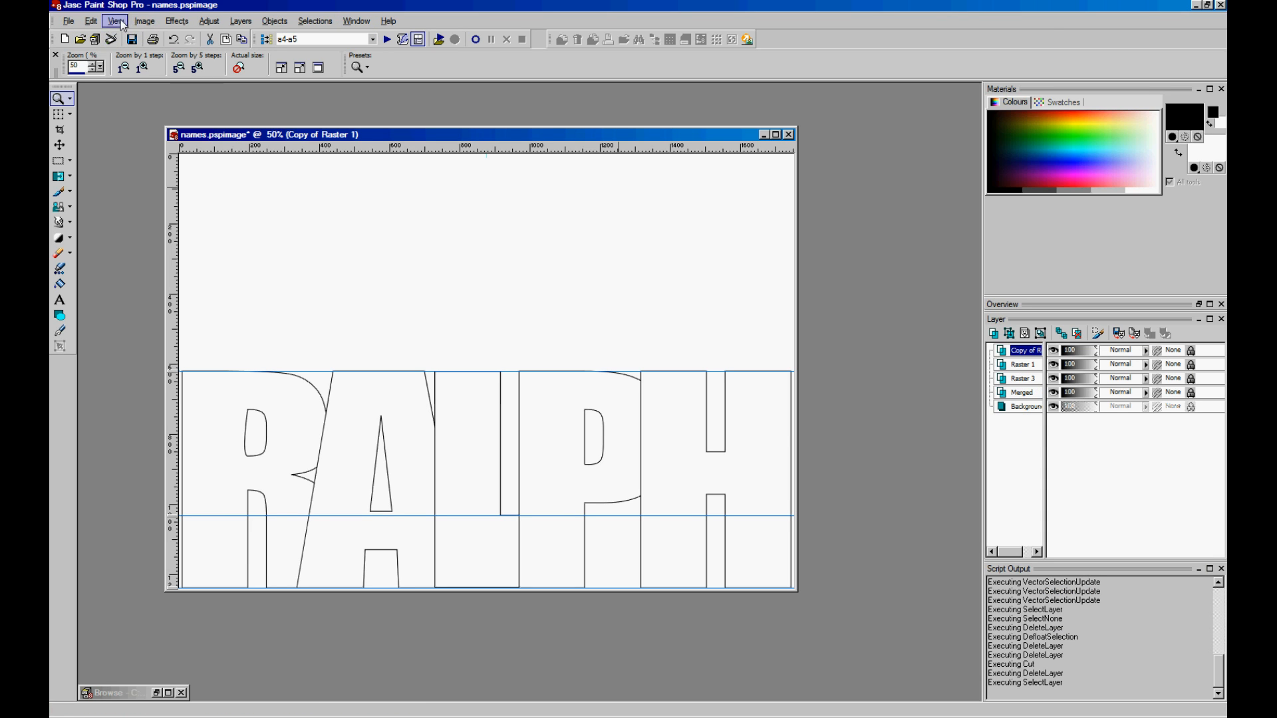
{"action": "left_click", "coordinate": [144, 23]}
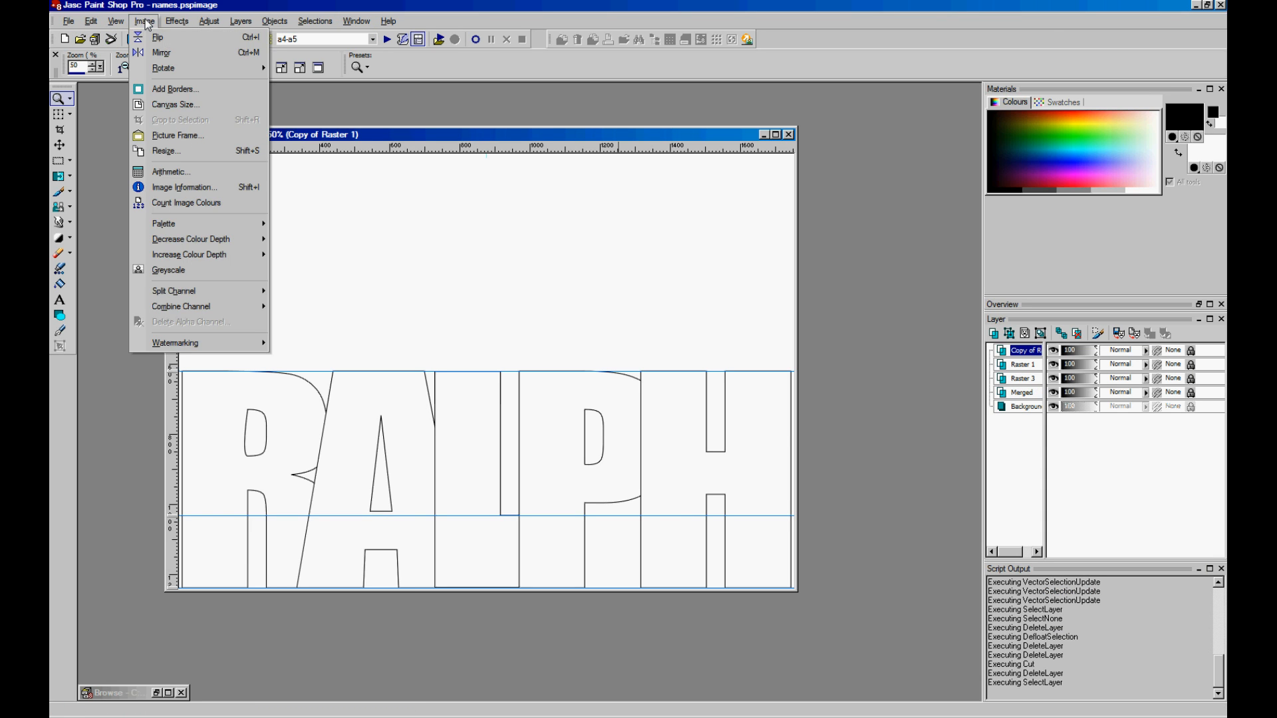
{"action": "left_click", "coordinate": [160, 38]}
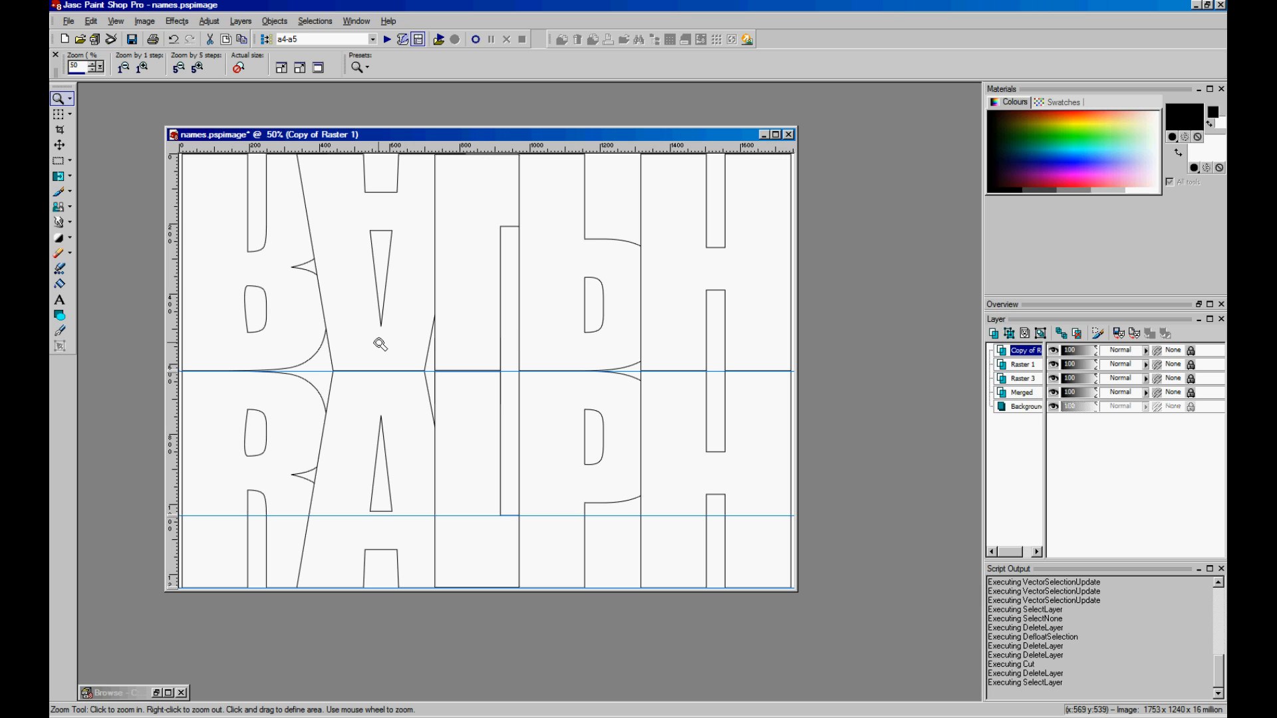
- Export the mirrored design through JPEG Optimiser as ralph02.jpg in designs_working
{"action": "left_click", "coordinate": [68, 20]}
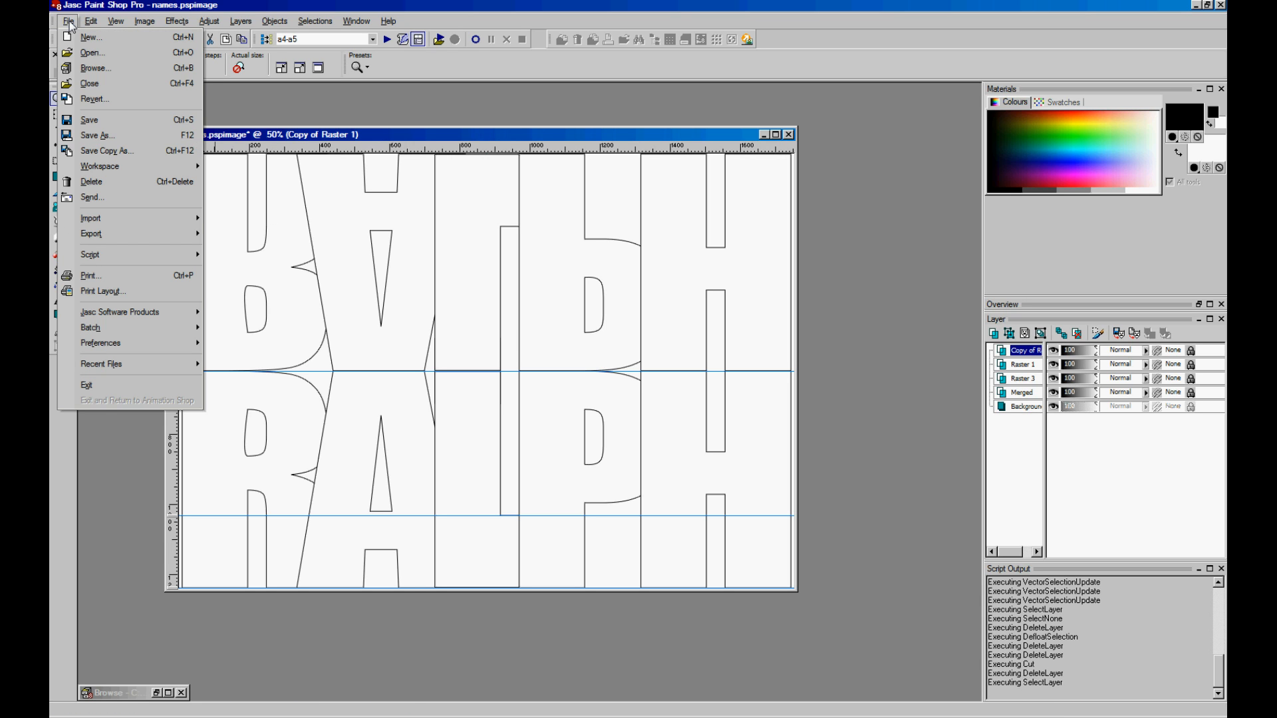
{"action": "mouse_move", "coordinate": [128, 234]}
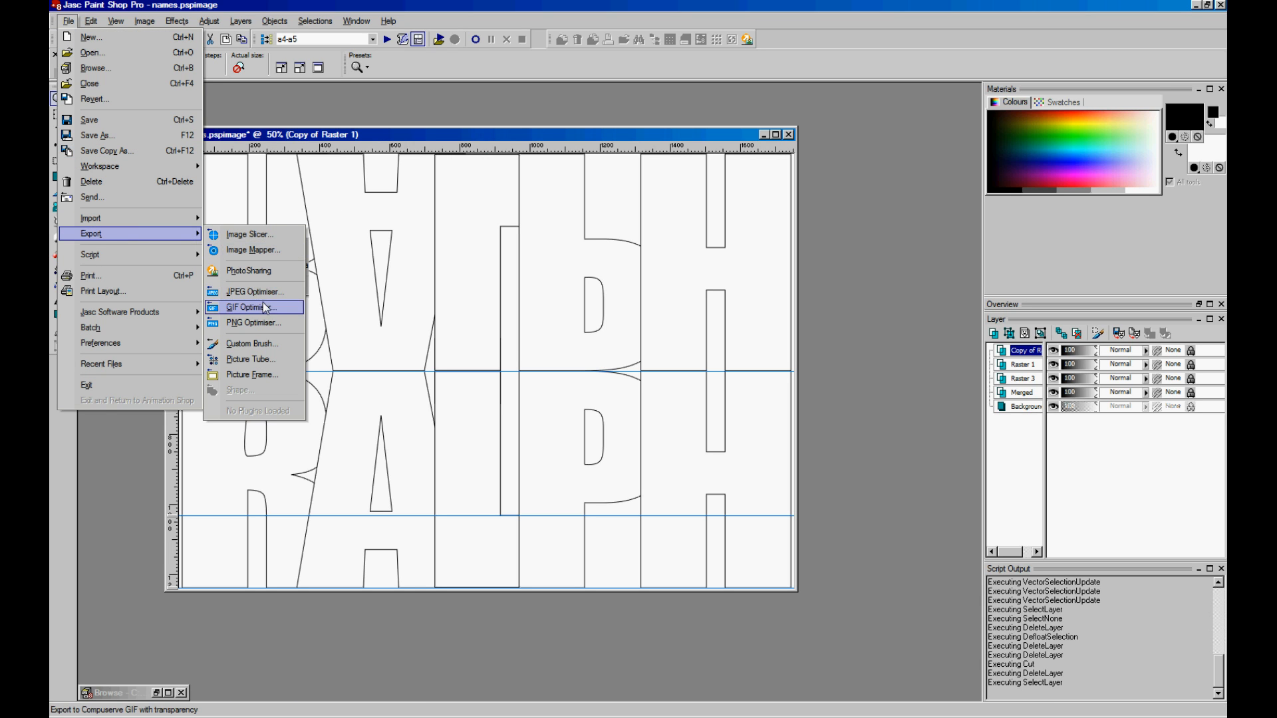
{"action": "left_click", "coordinate": [267, 293]}
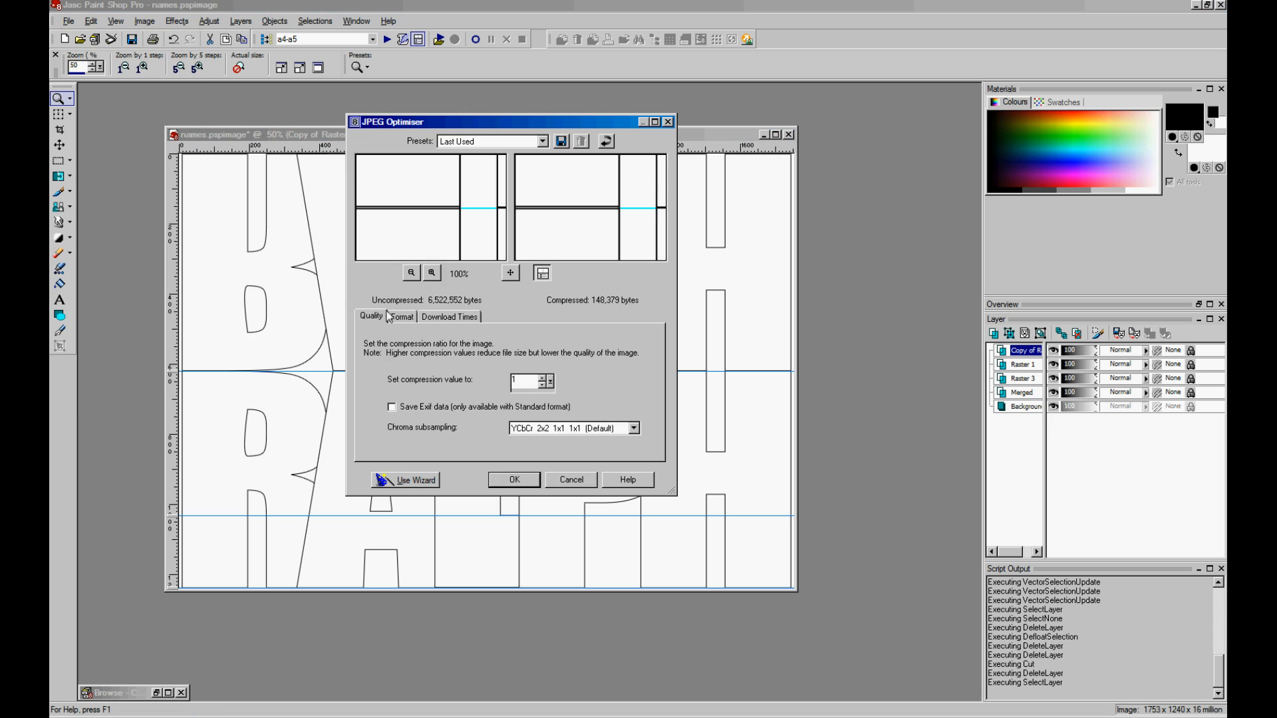
{"action": "left_click", "coordinate": [513, 481]}
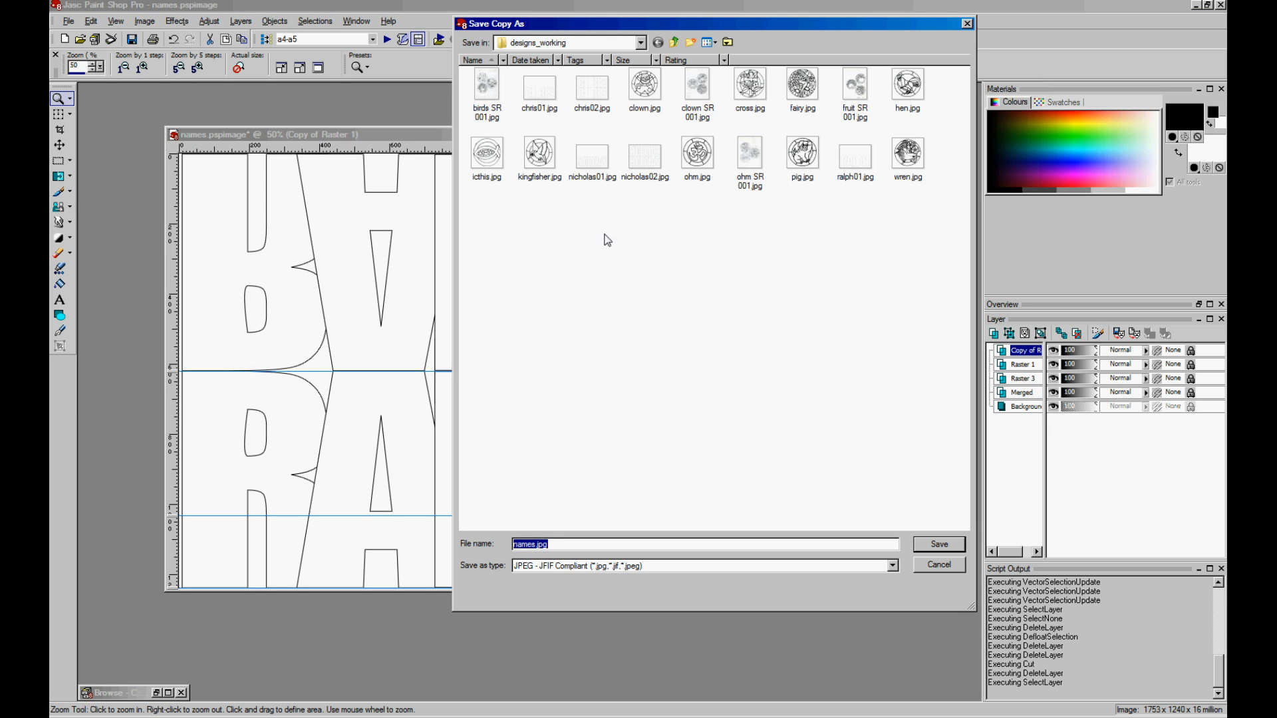
{"action": "left_click", "coordinate": [858, 160]}
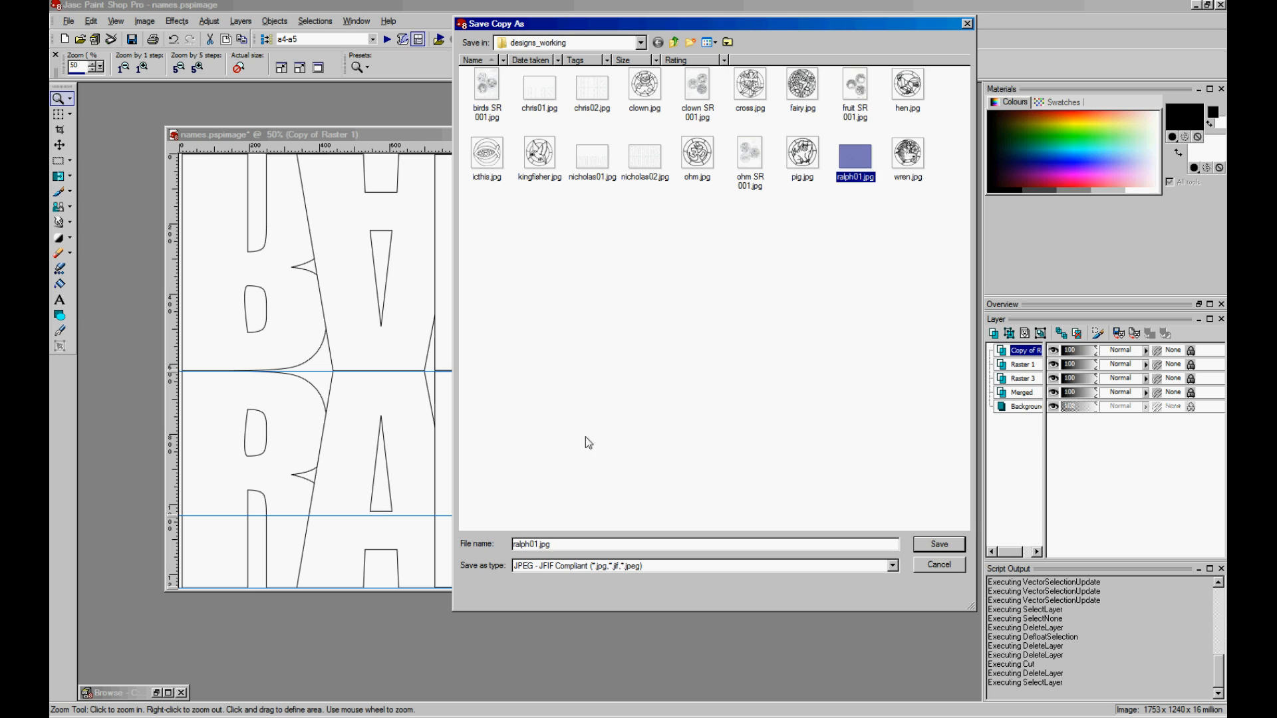
{"action": "left_click", "coordinate": [538, 544]}
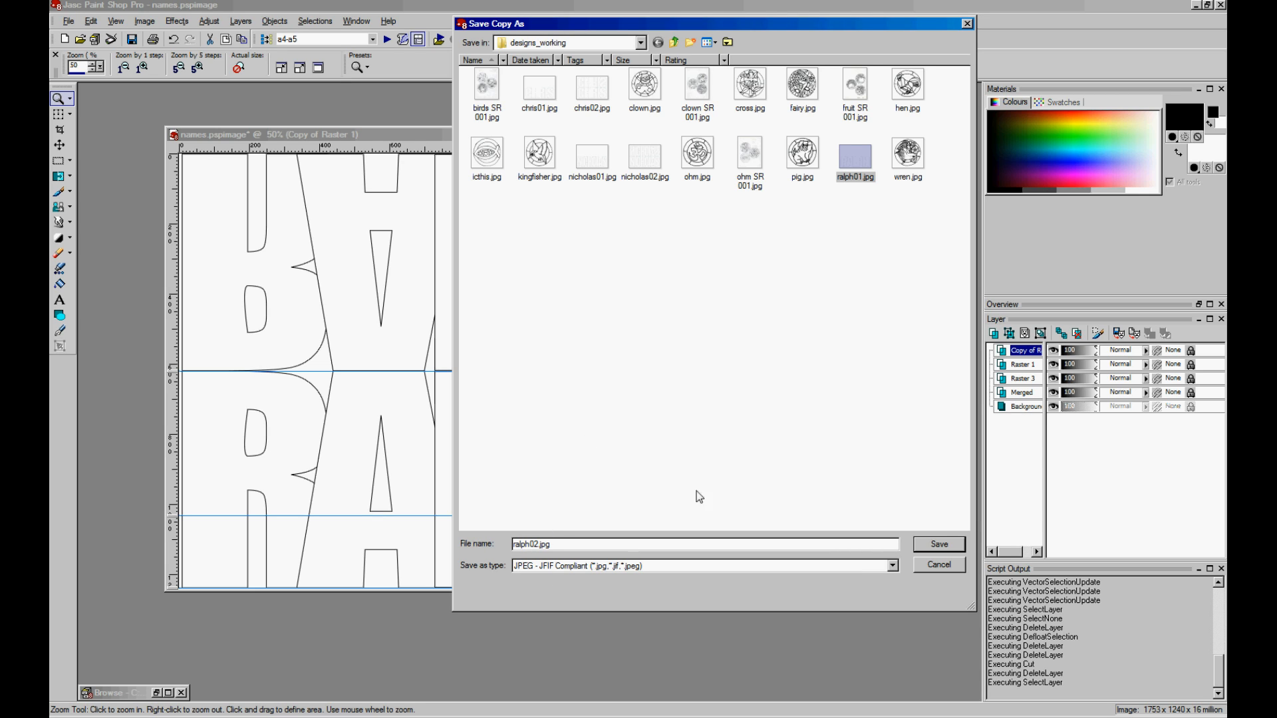
{"action": "type", "text": "2"}
{"action": "left_click", "coordinate": [944, 544]}
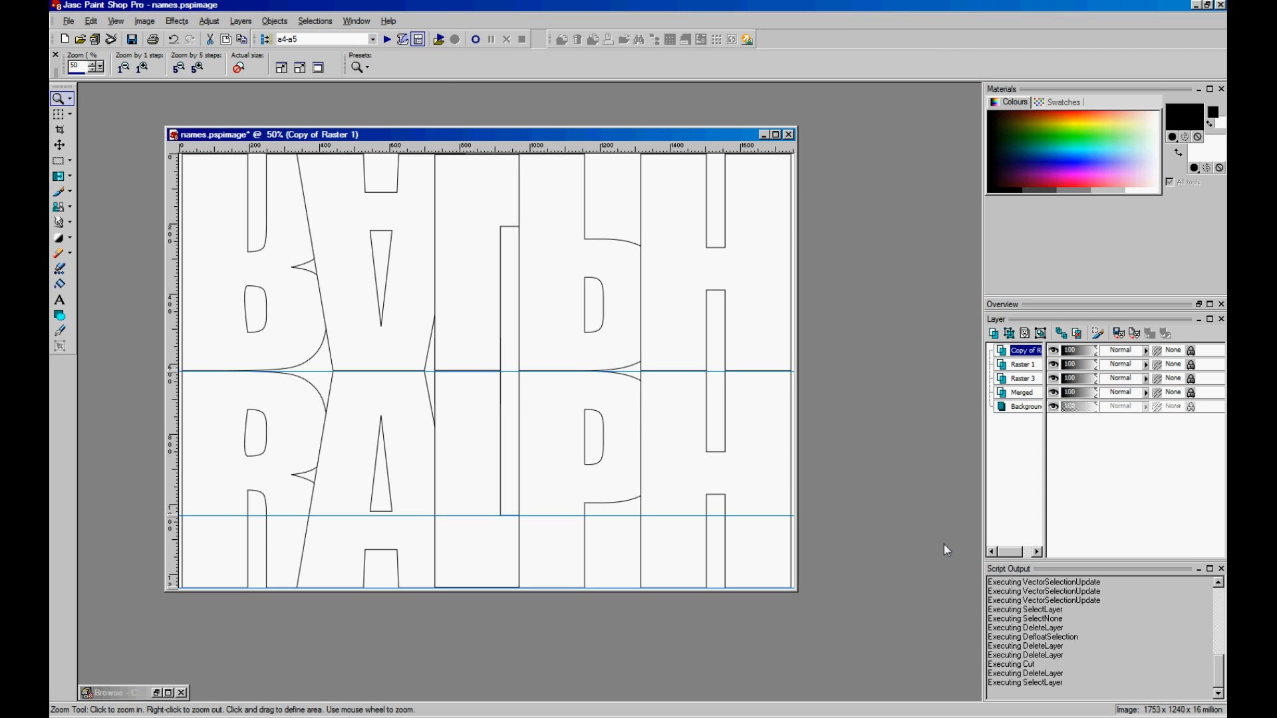